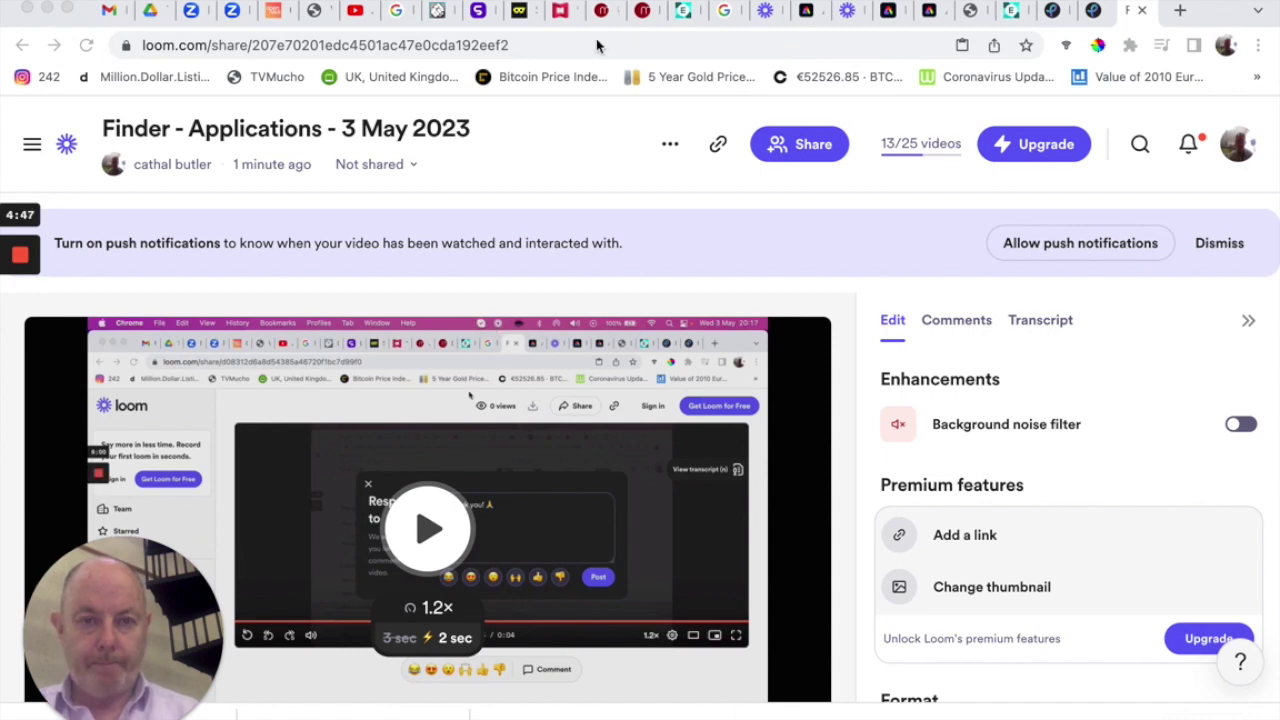
- Switch to the Adobe Express tab to show its home page with new project templates
click(806, 12)
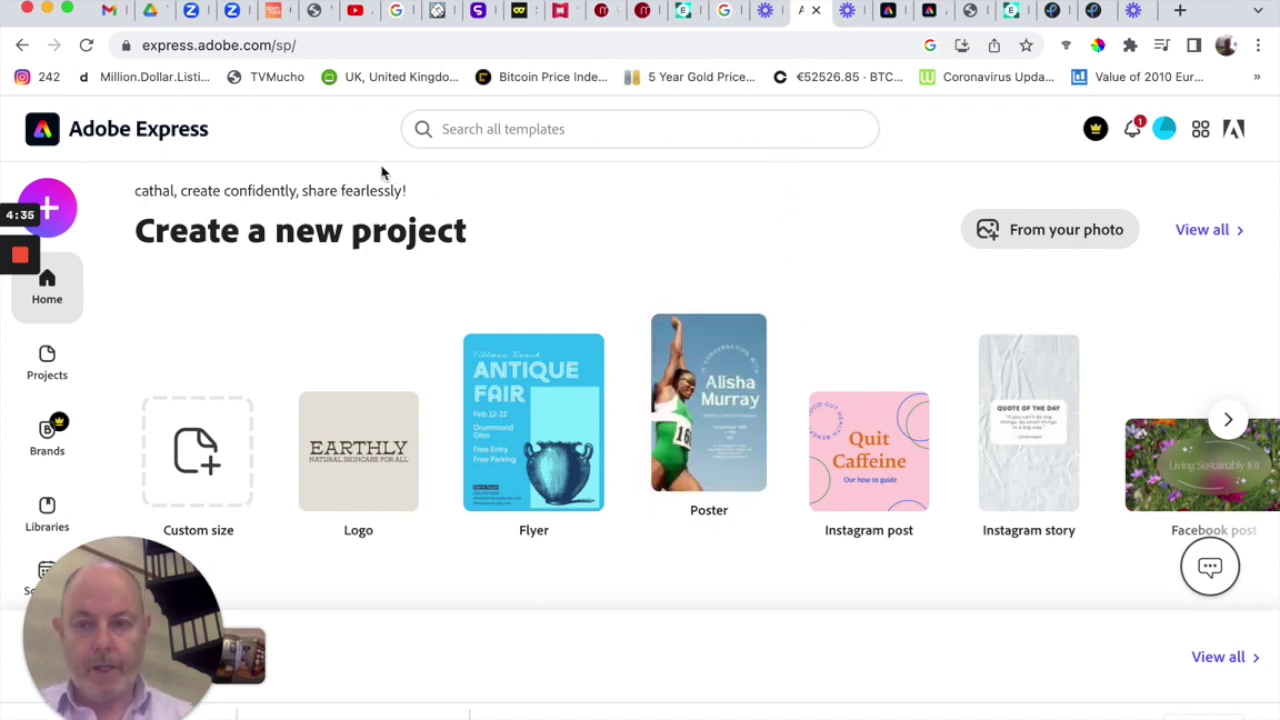
- Bring up and reload Adobe Express's Remove background page, then start a photo upload
click(313, 45)
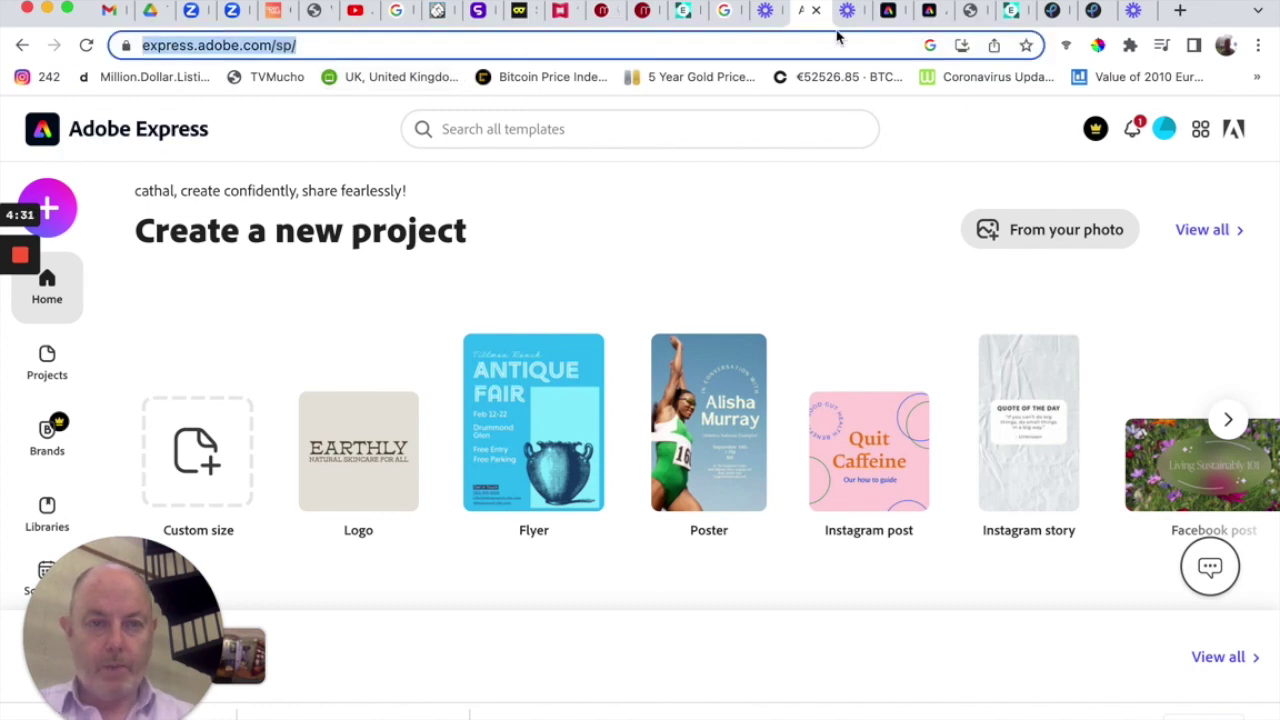
click(889, 12)
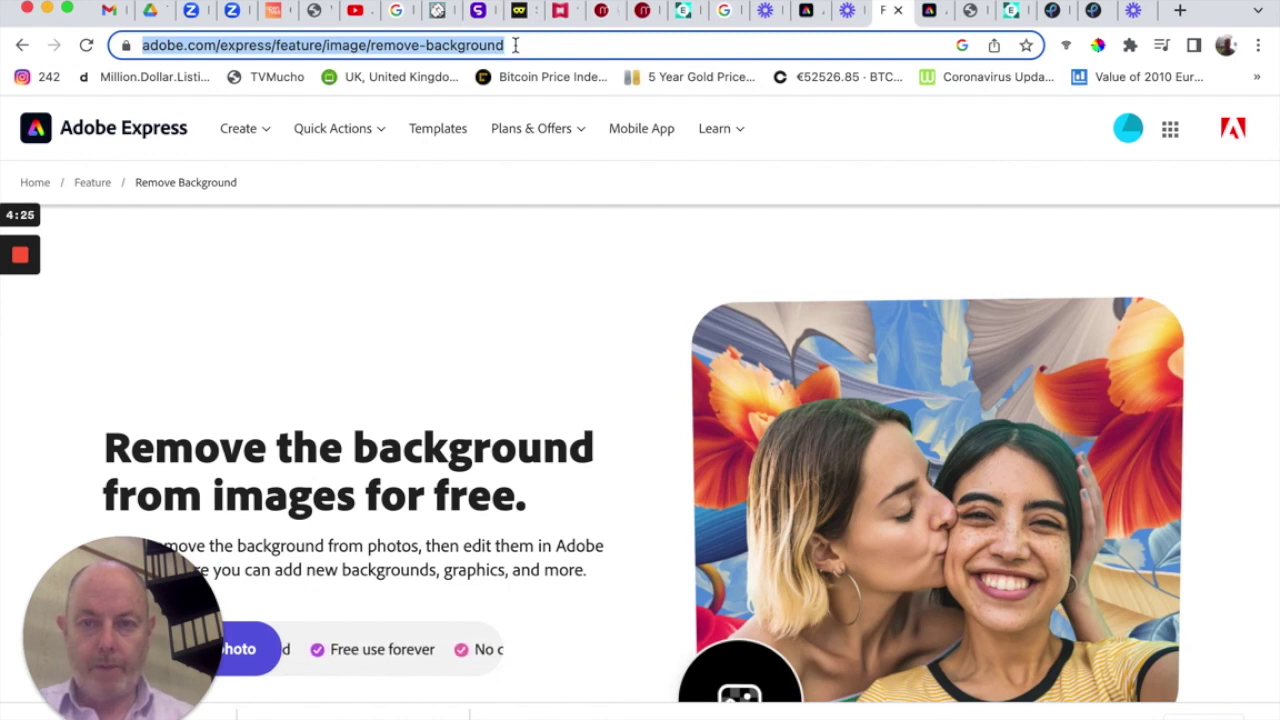
key(Return)
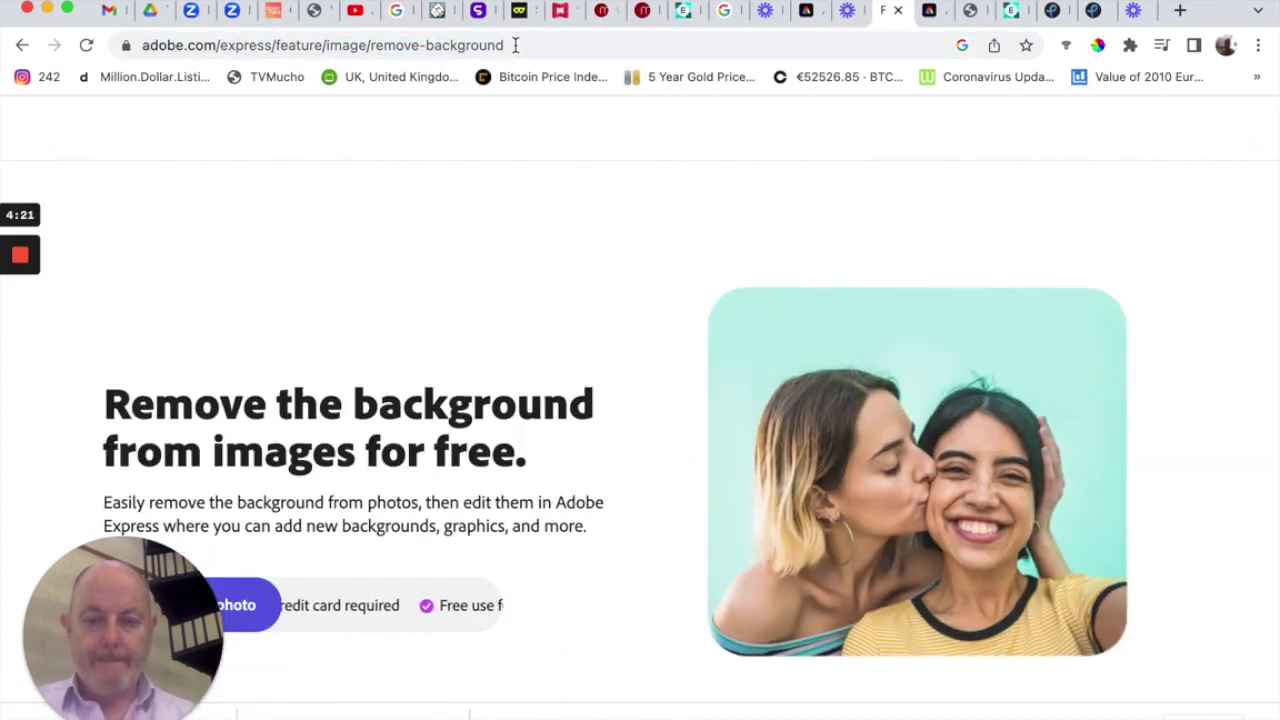
scroll(544, 592, down, 2)
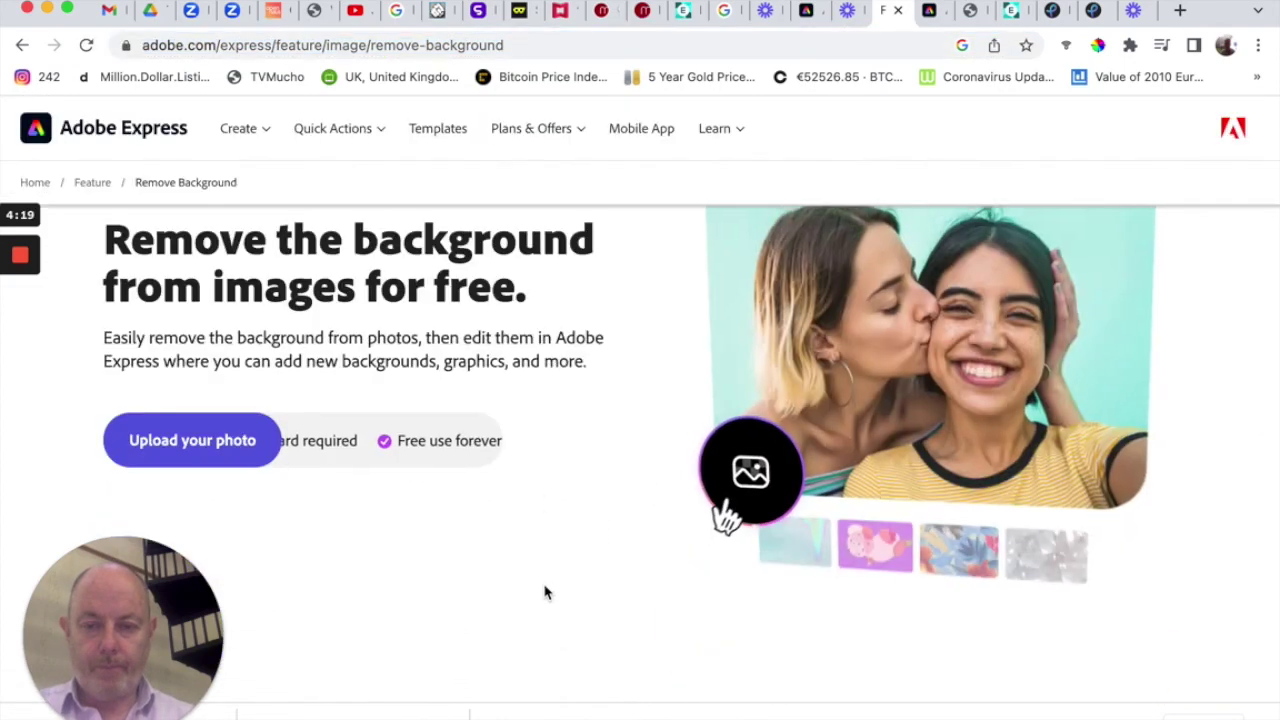
click(220, 446)
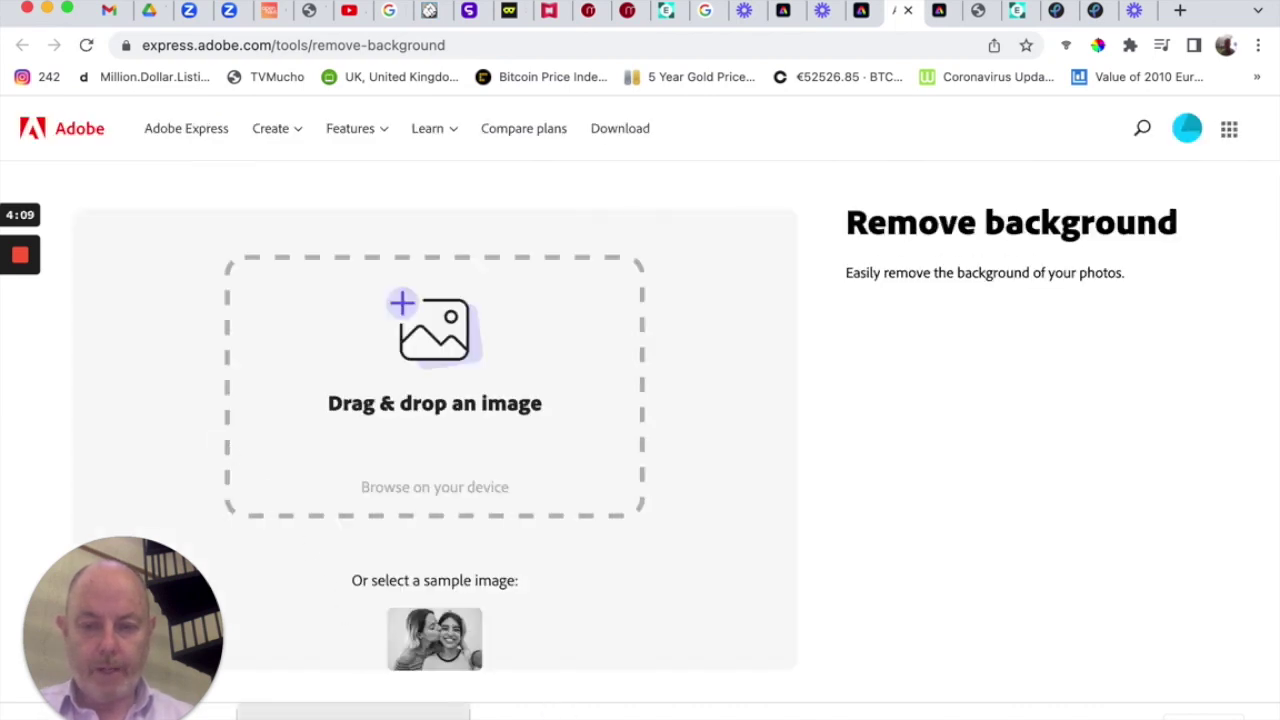
- Drag DSCN1764 (1) (1).JPG from the Downloads folder onto the Drag & drop upload area
mouse_move(405, 708)
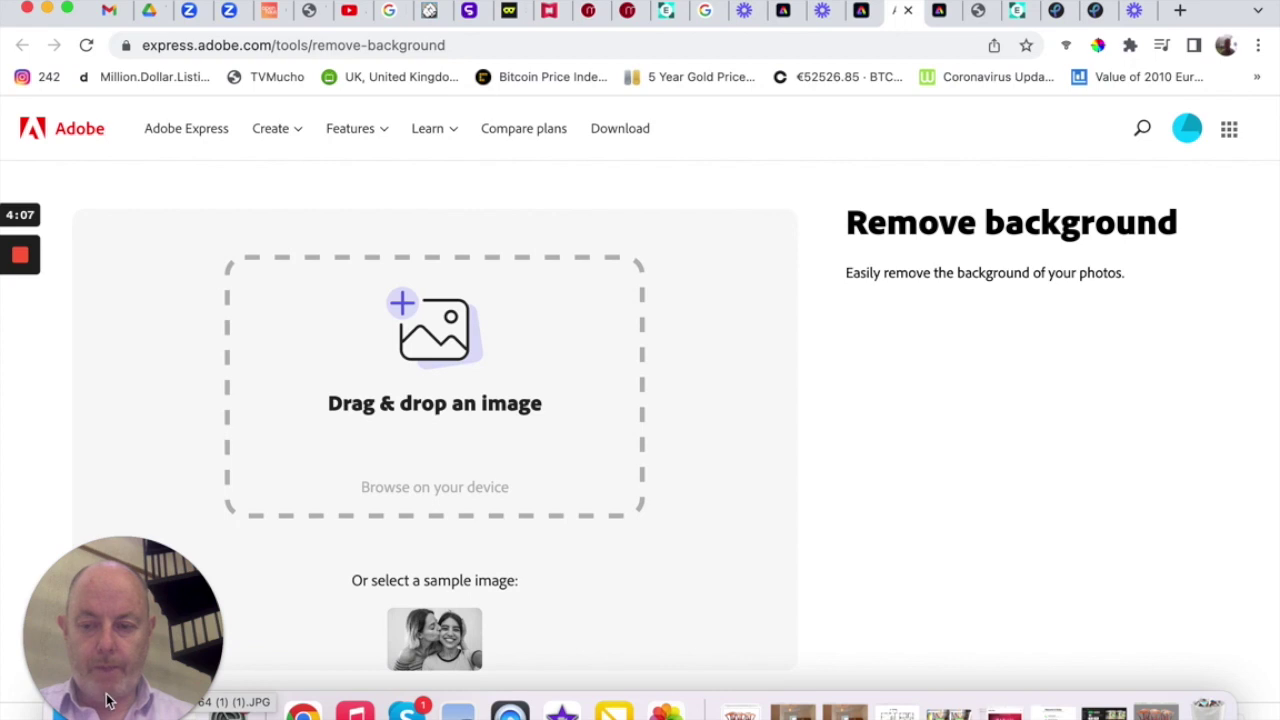
click(86, 563)
drag(86, 563, 86, 427)
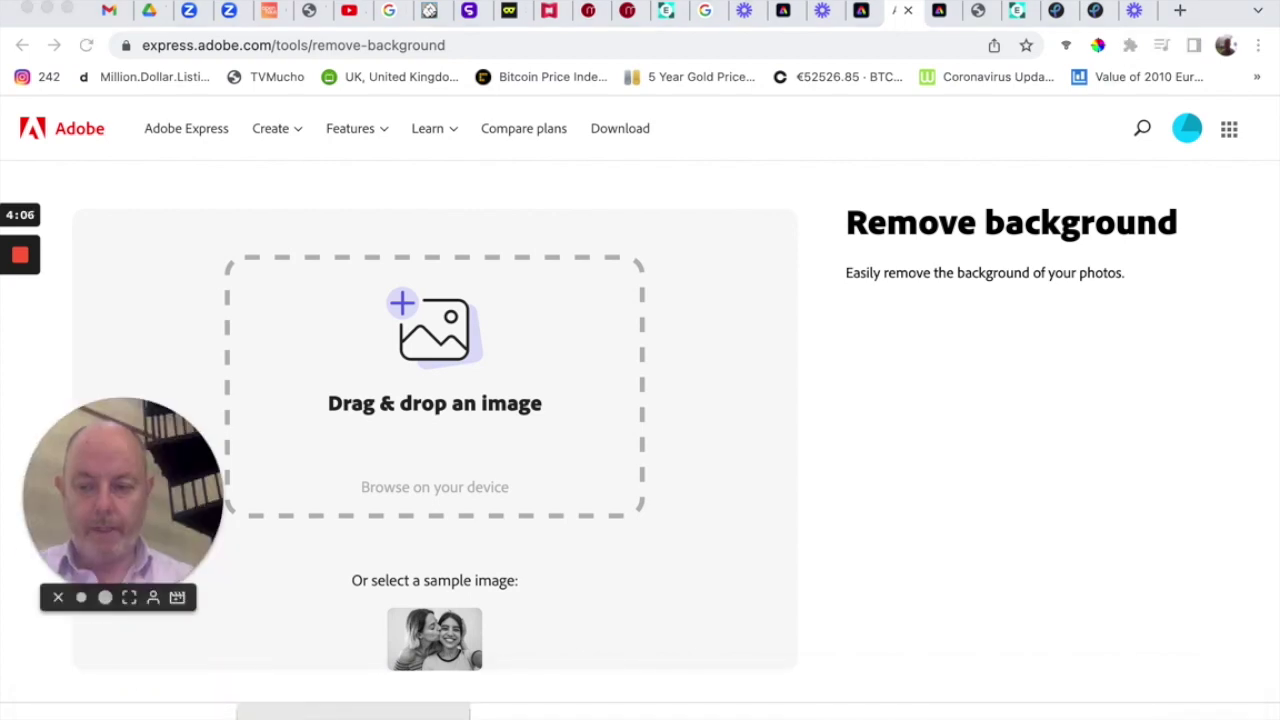
click(65, 712)
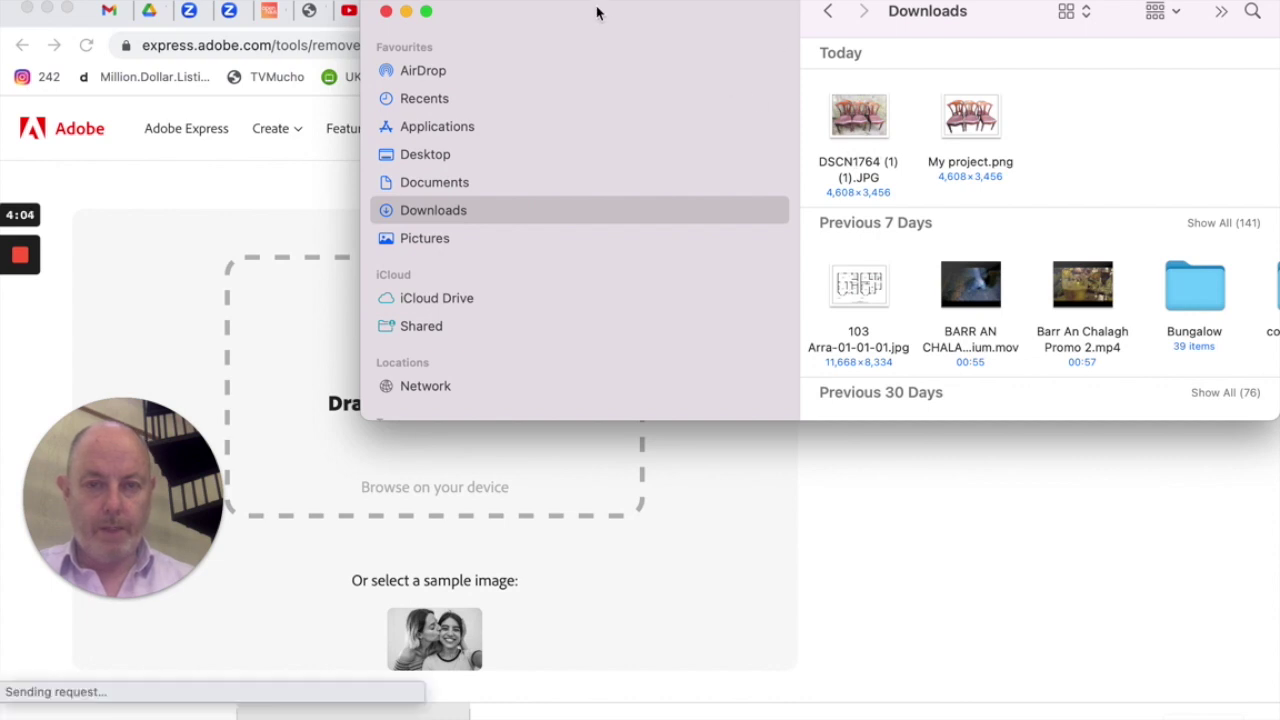
drag(858, 115, 348, 456)
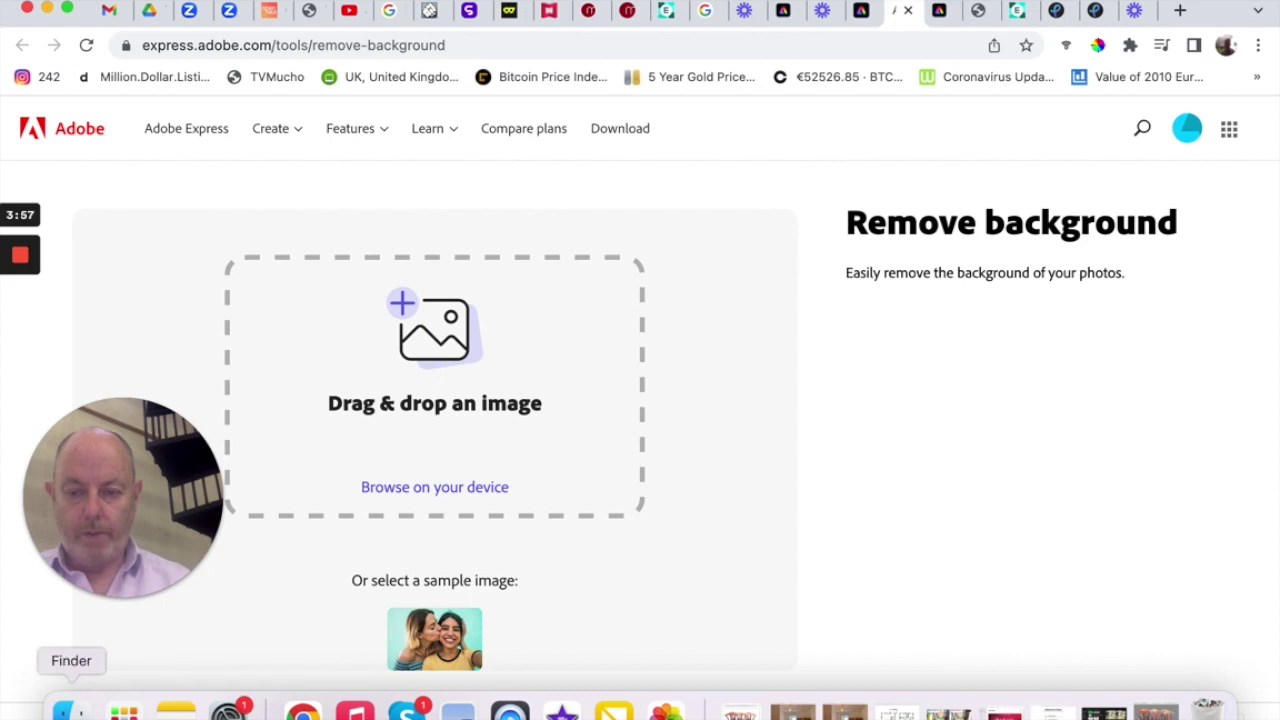
click(66, 710)
drag(566, 10, 900, 10)
drag(1200, 120, 432, 392)
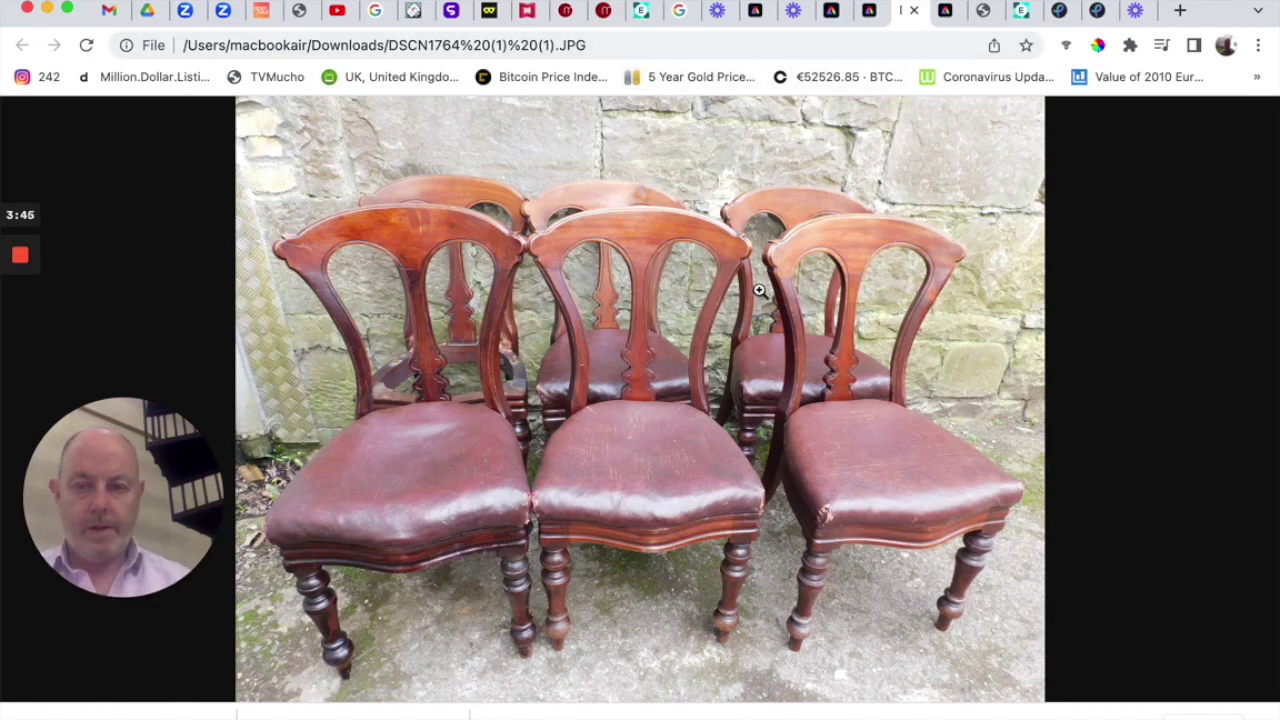
- Return to the Remove background result and download the chairs cutout
click(867, 11)
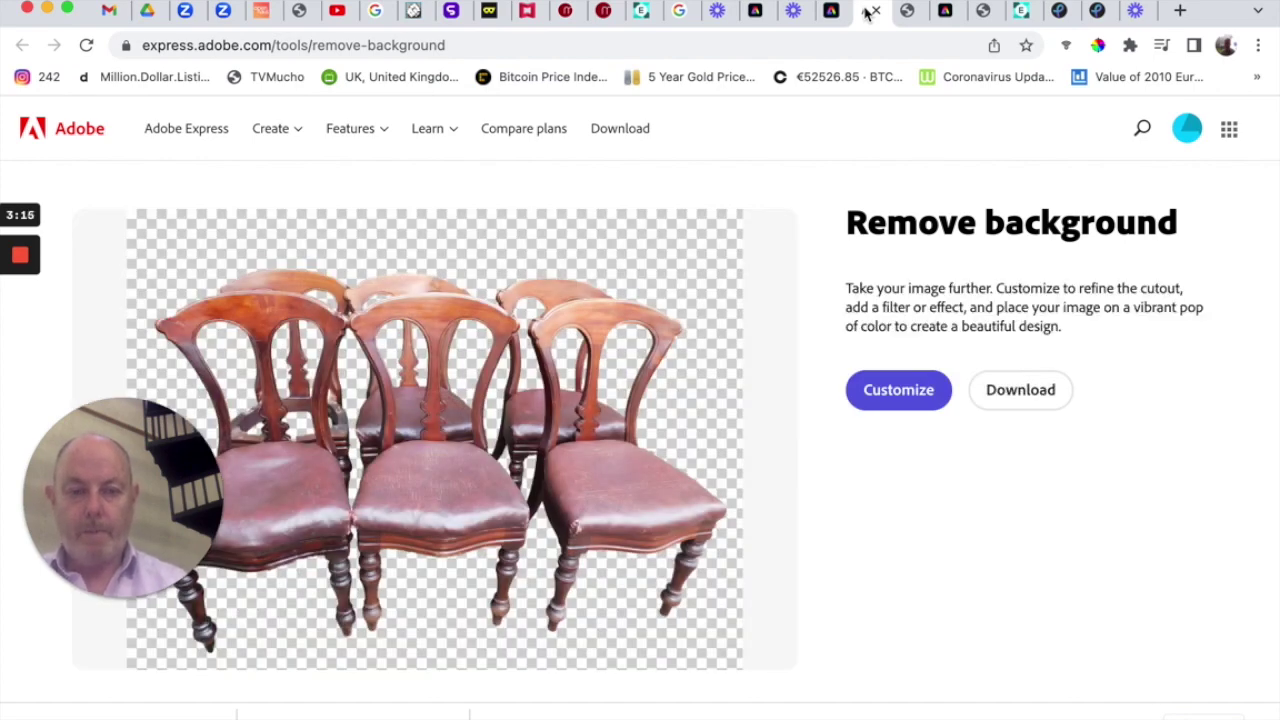
click(1022, 392)
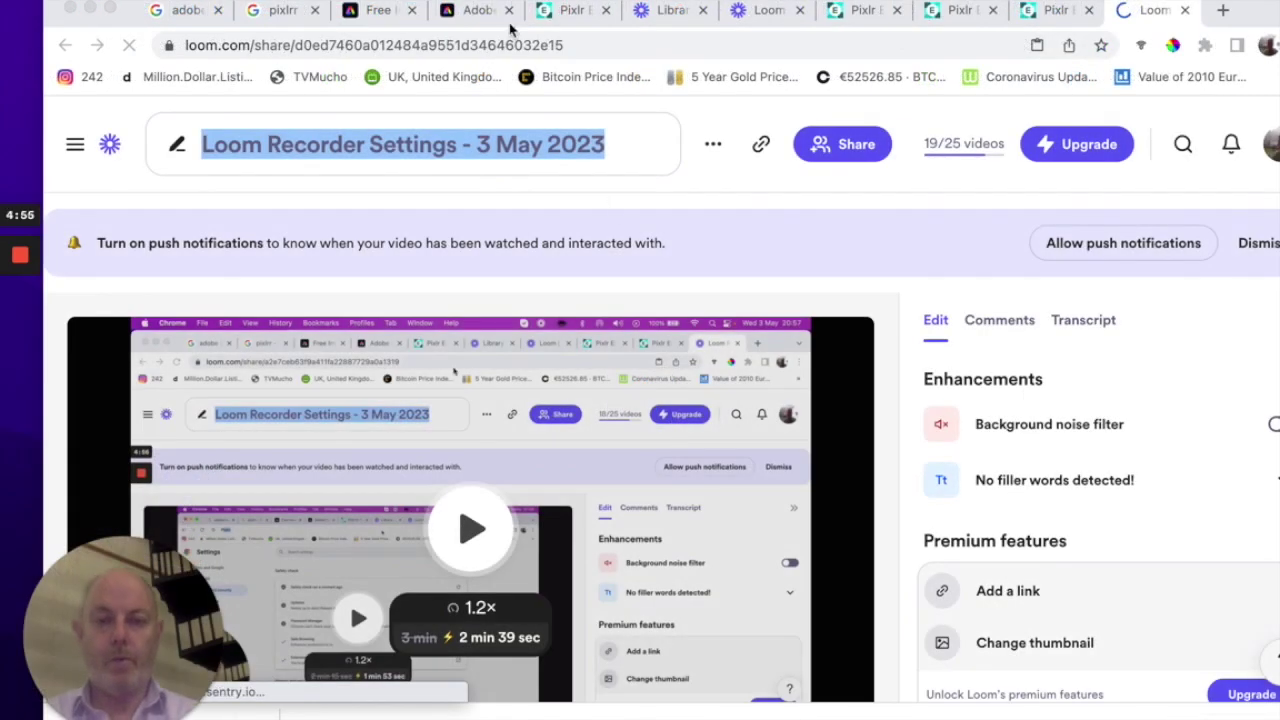
- Search Google for PIXLR and go to the Pixlr home page from the results
click(543, 44)
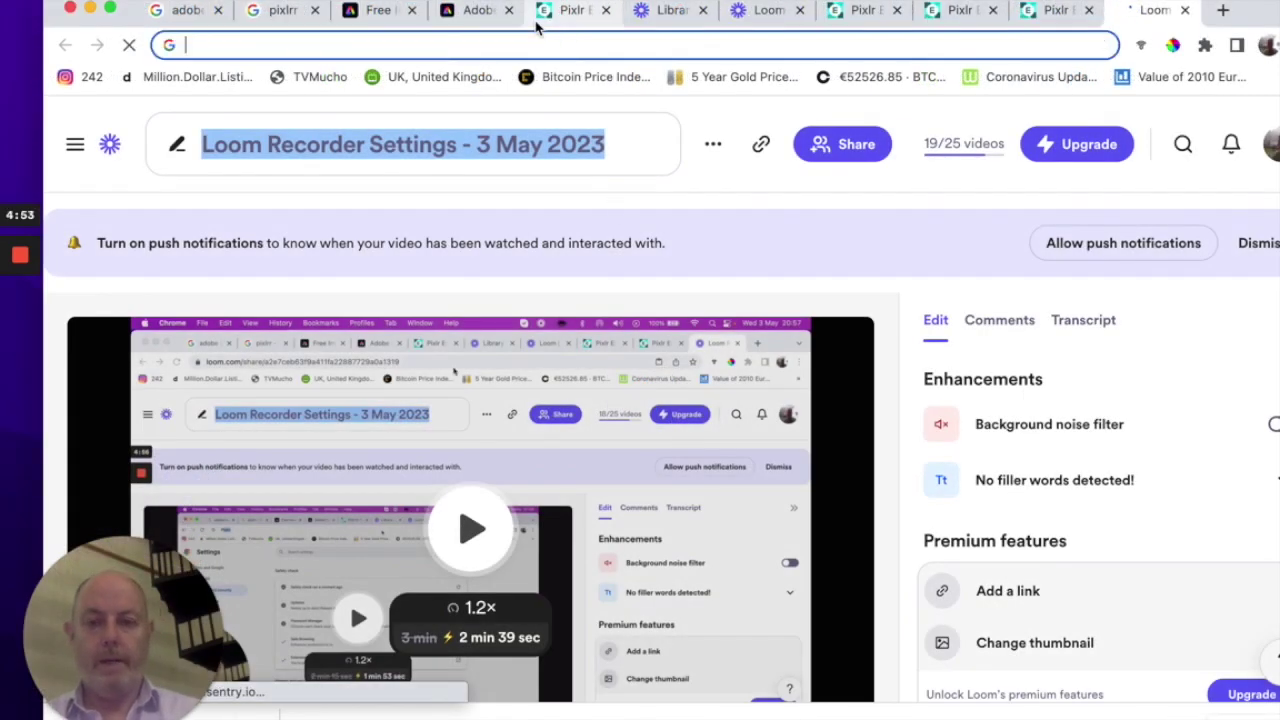
key(BackSpace)
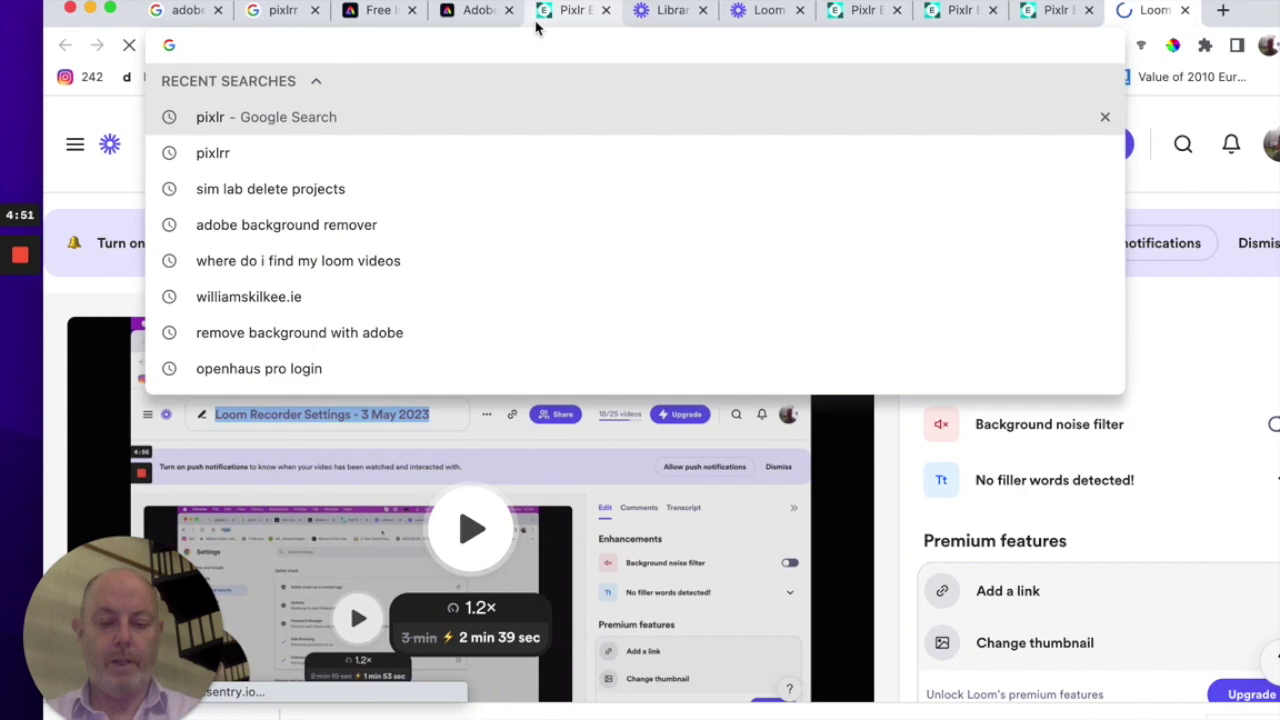
text(PI)
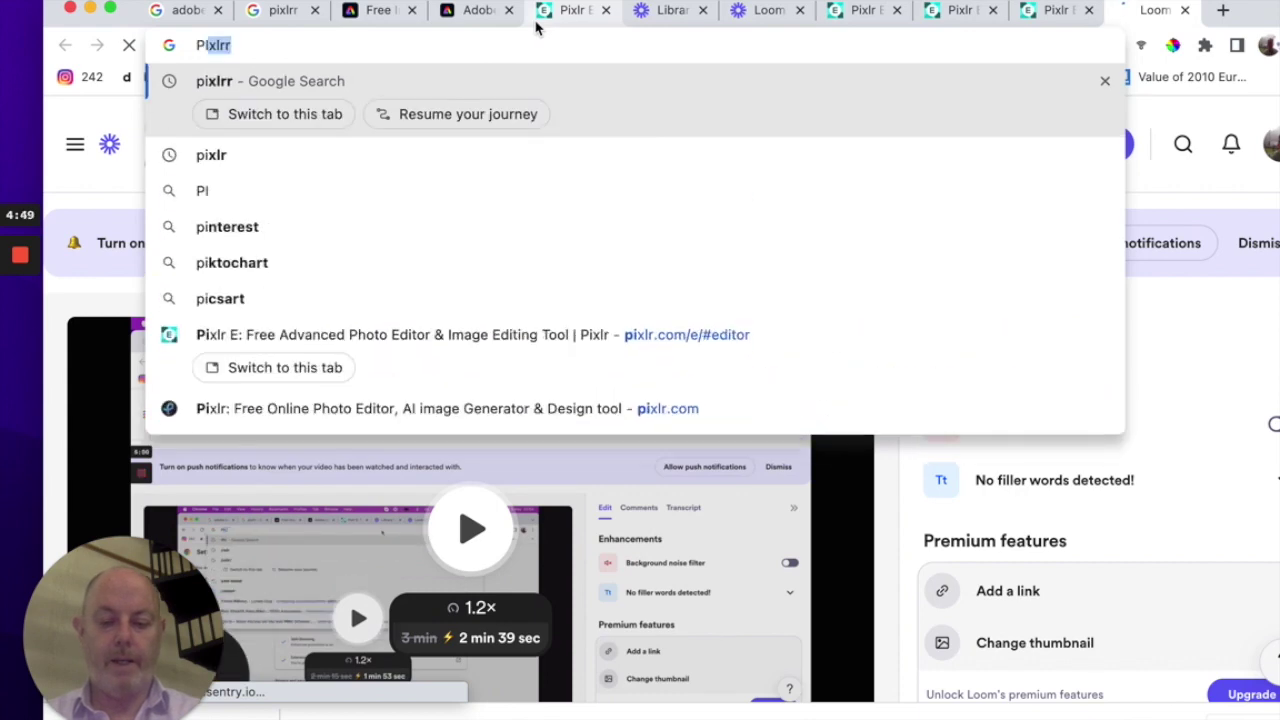
text(XLR)
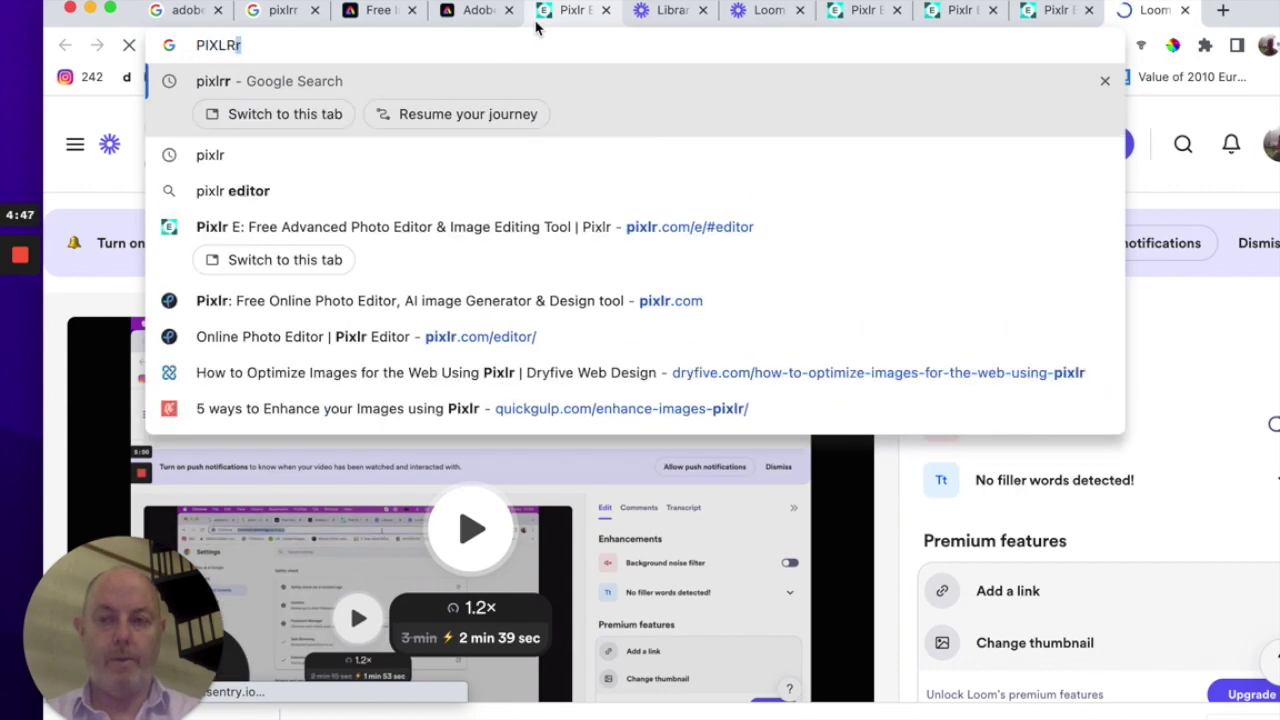
key(Return)
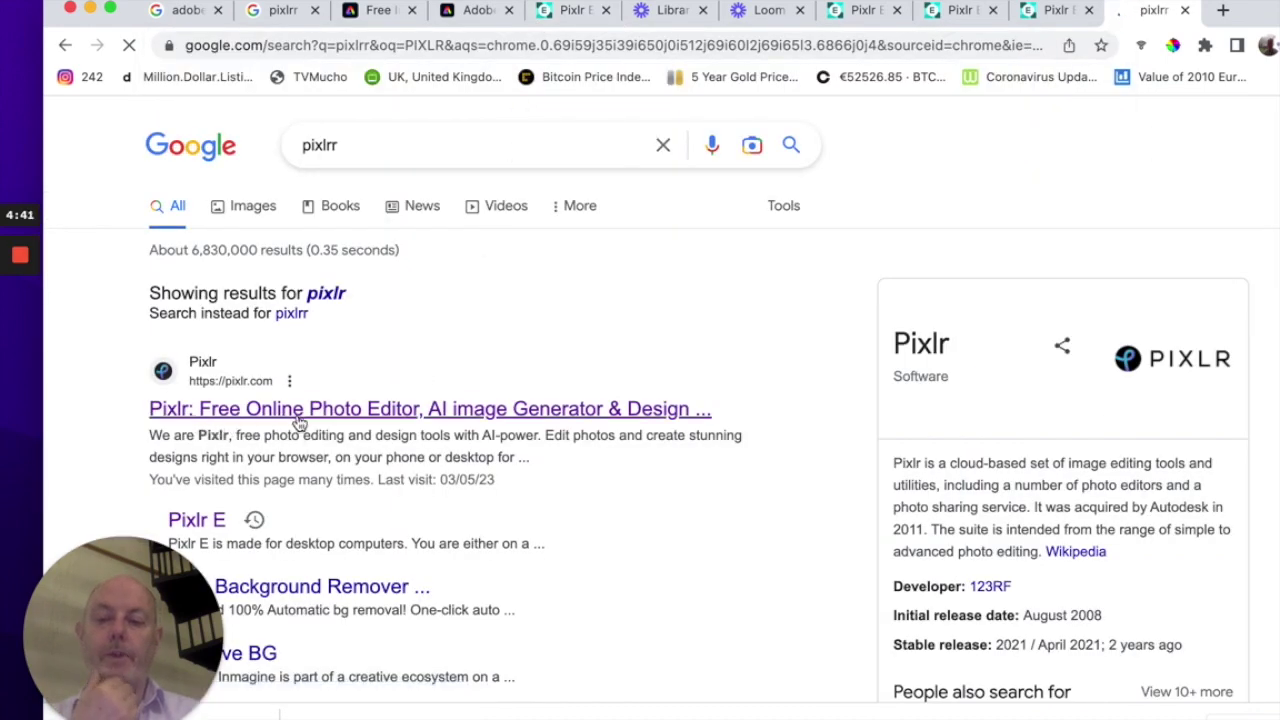
click(372, 410)
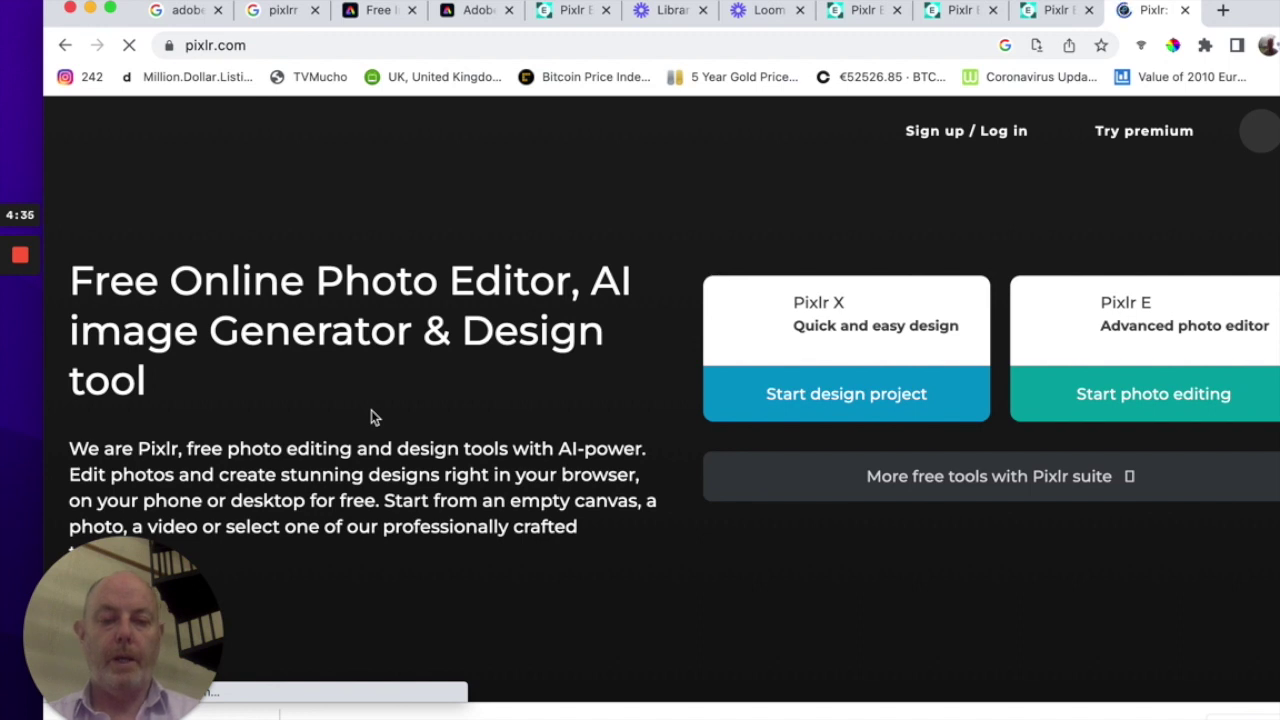
- Launch the Pixlr E advanced photo editor and dismiss the Look Up popup
click(1155, 328)
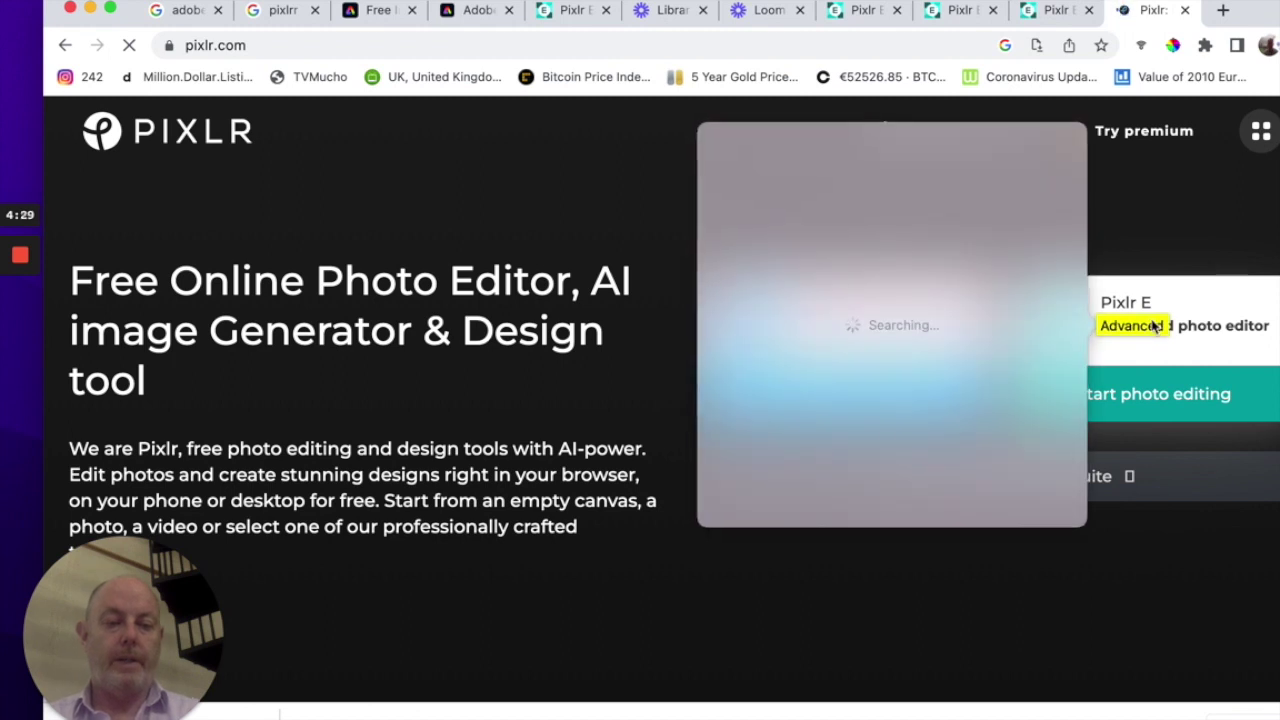
click(1130, 261)
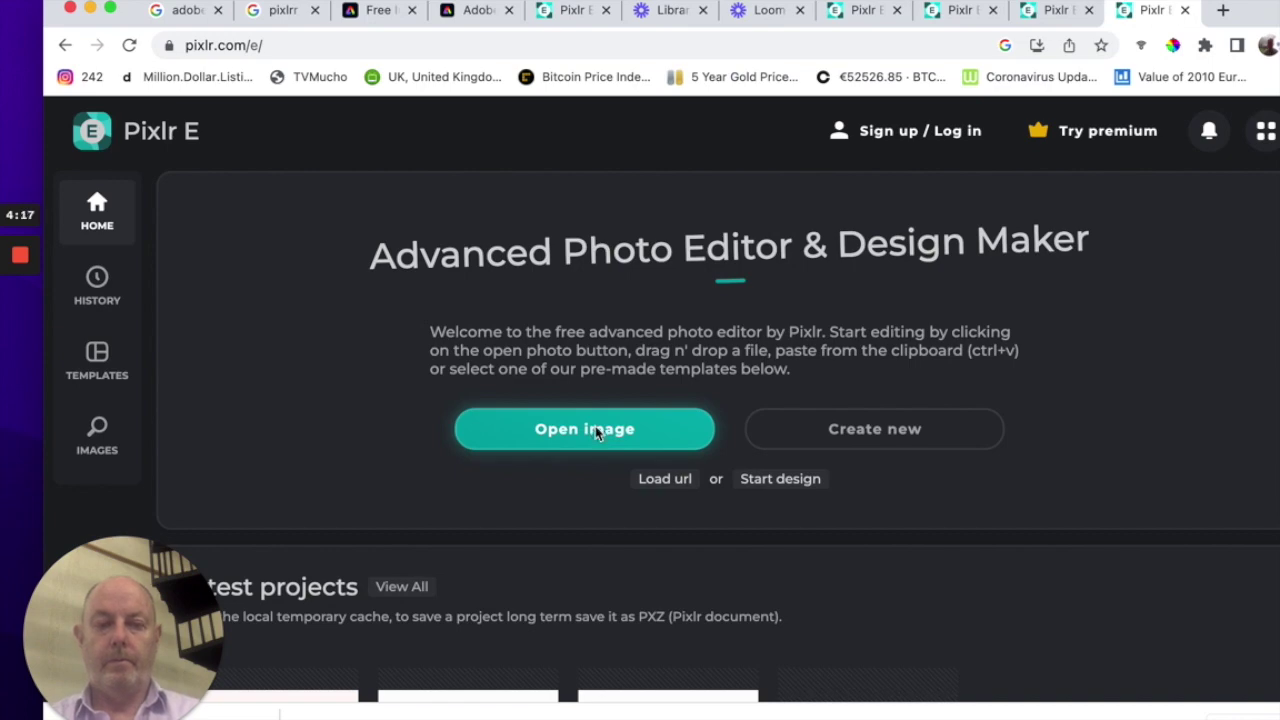
- Load My project.png from Downloads into Pixlr E, pre-resized to Full HD (1920 × 1440)
click(596, 430)
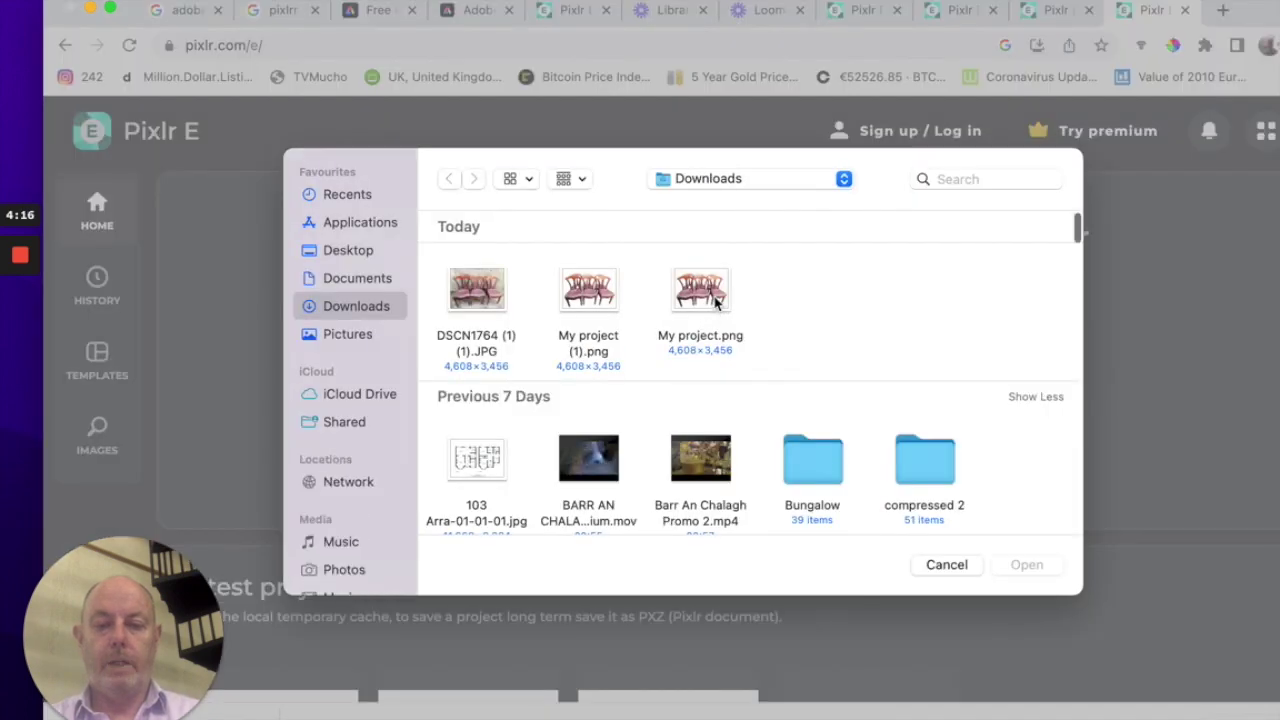
click(704, 295)
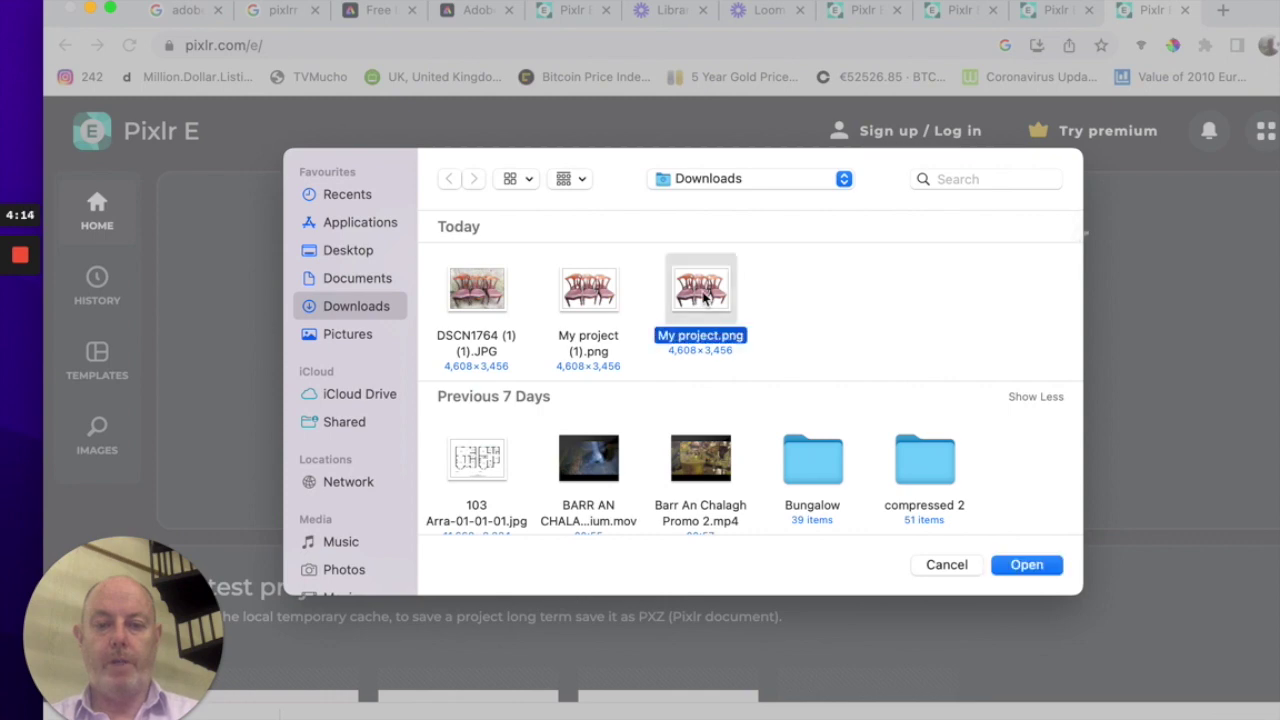
click(1028, 565)
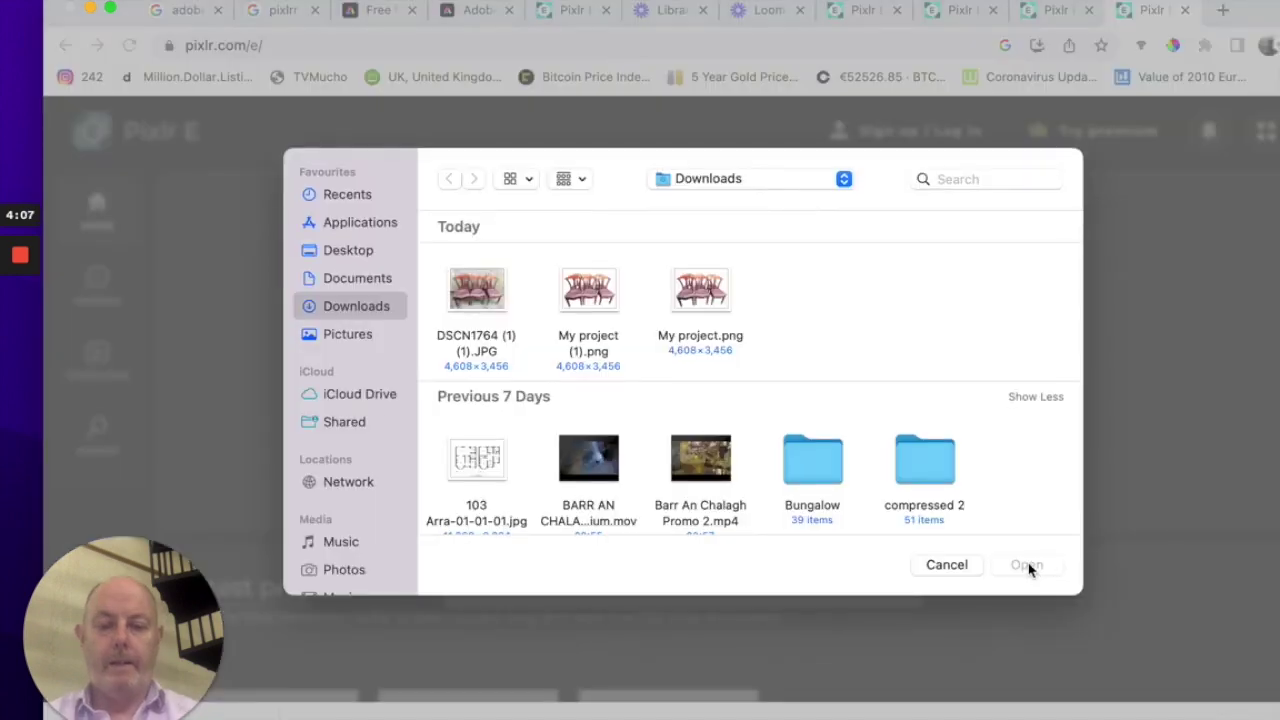
click(705, 340)
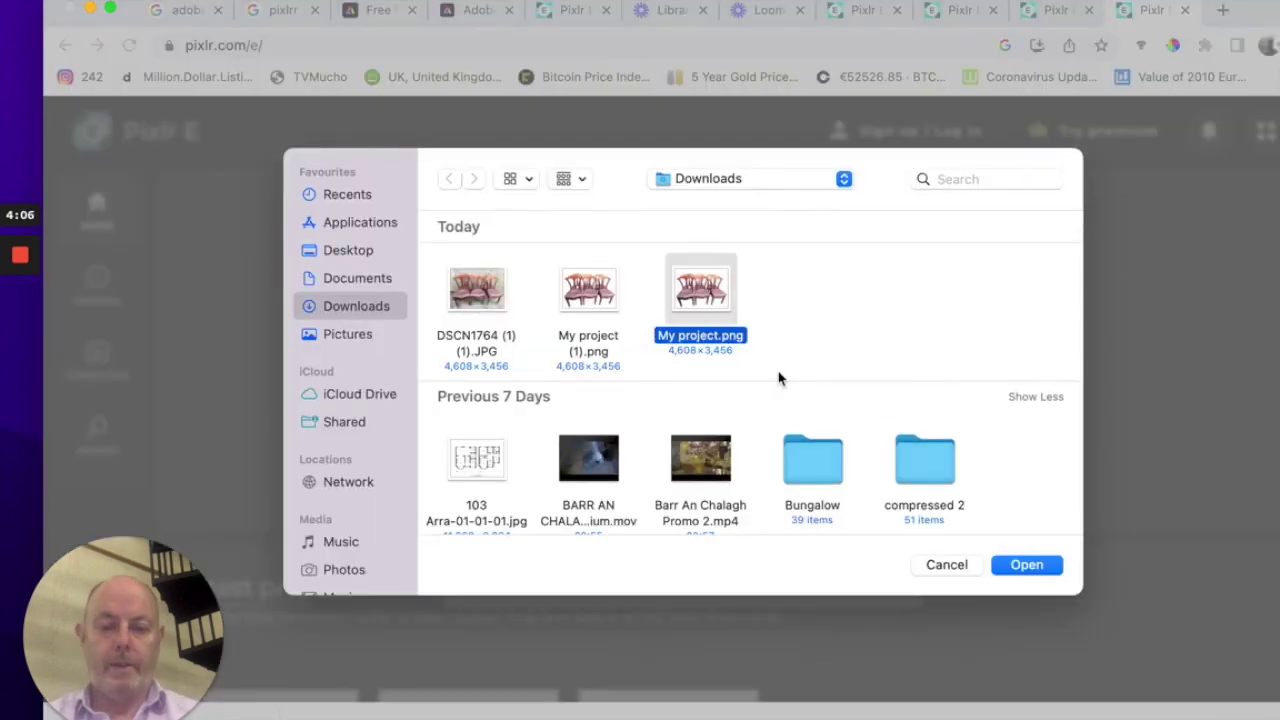
click(1027, 565)
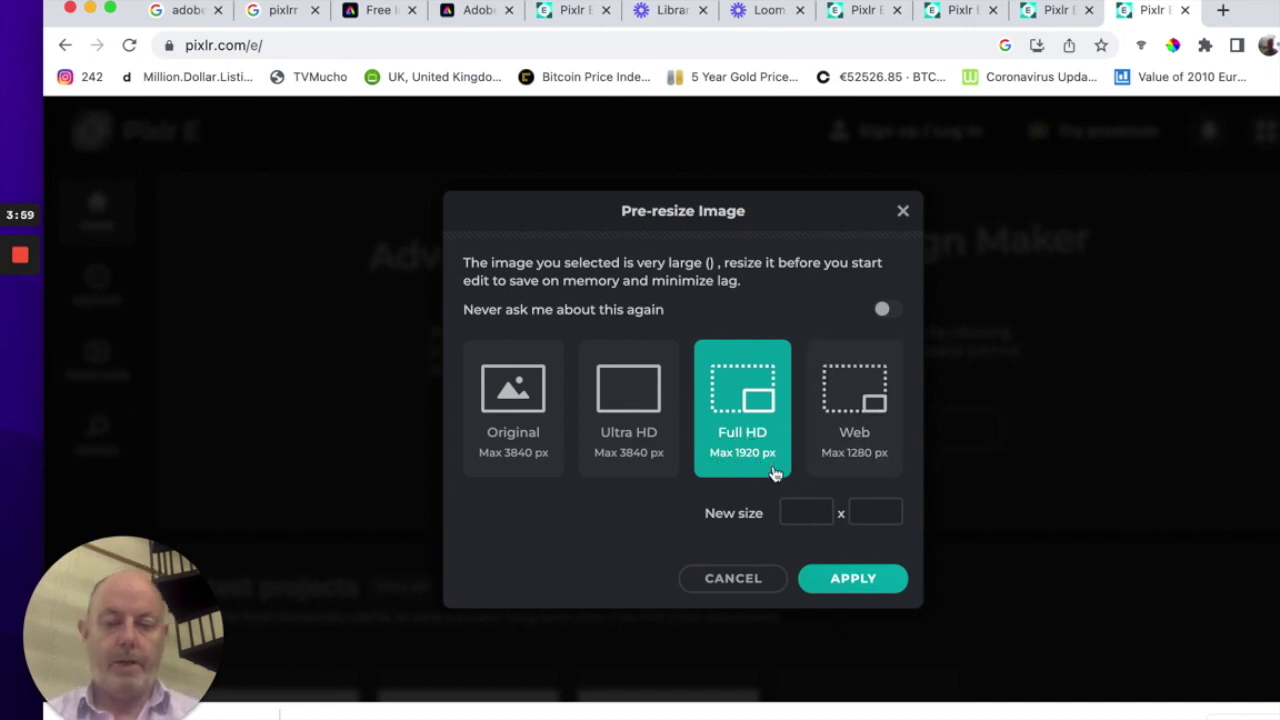
click(855, 580)
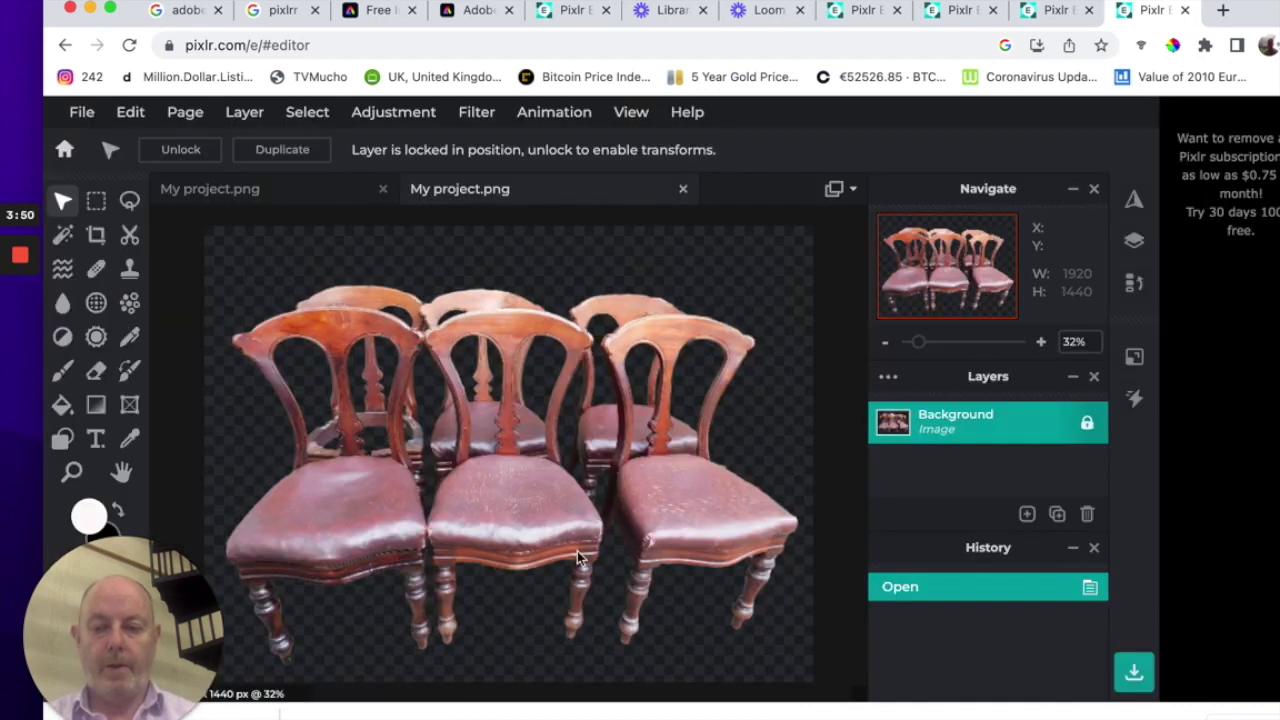
- Try a slight brightness reduction in Brightness and contrast, discard it, and go back to the Adjustment list
click(137, 566)
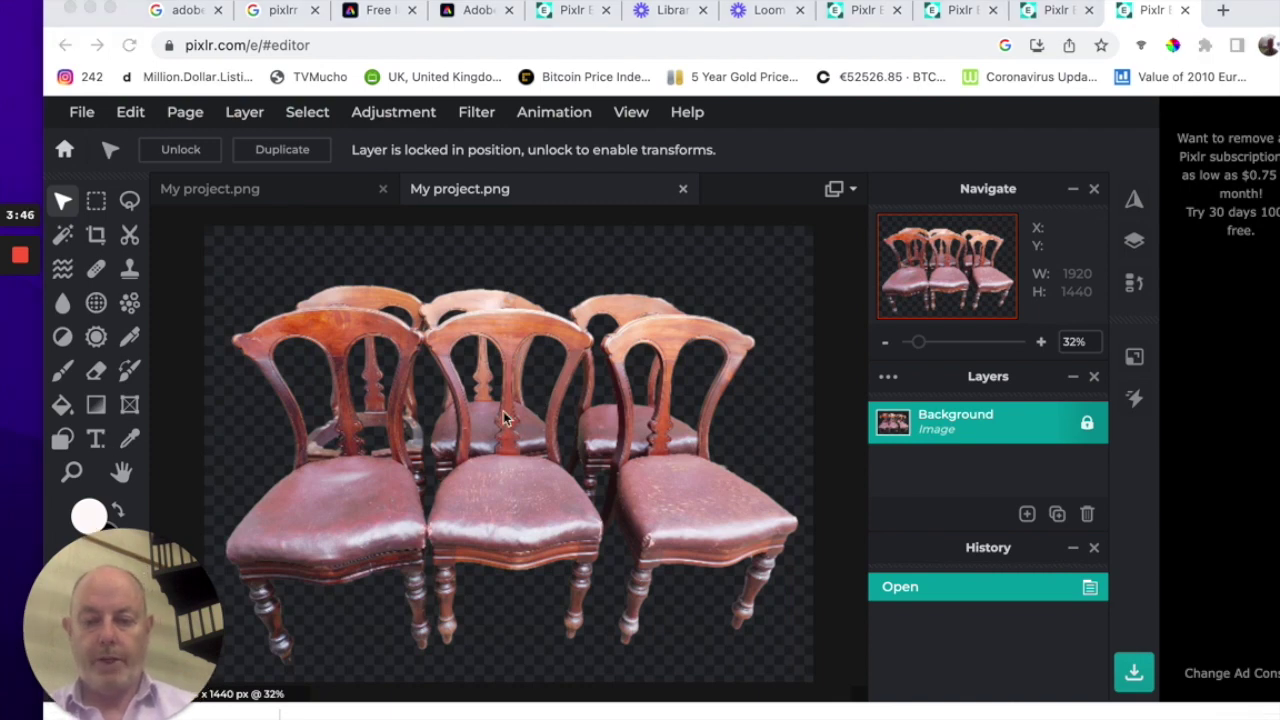
click(383, 115)
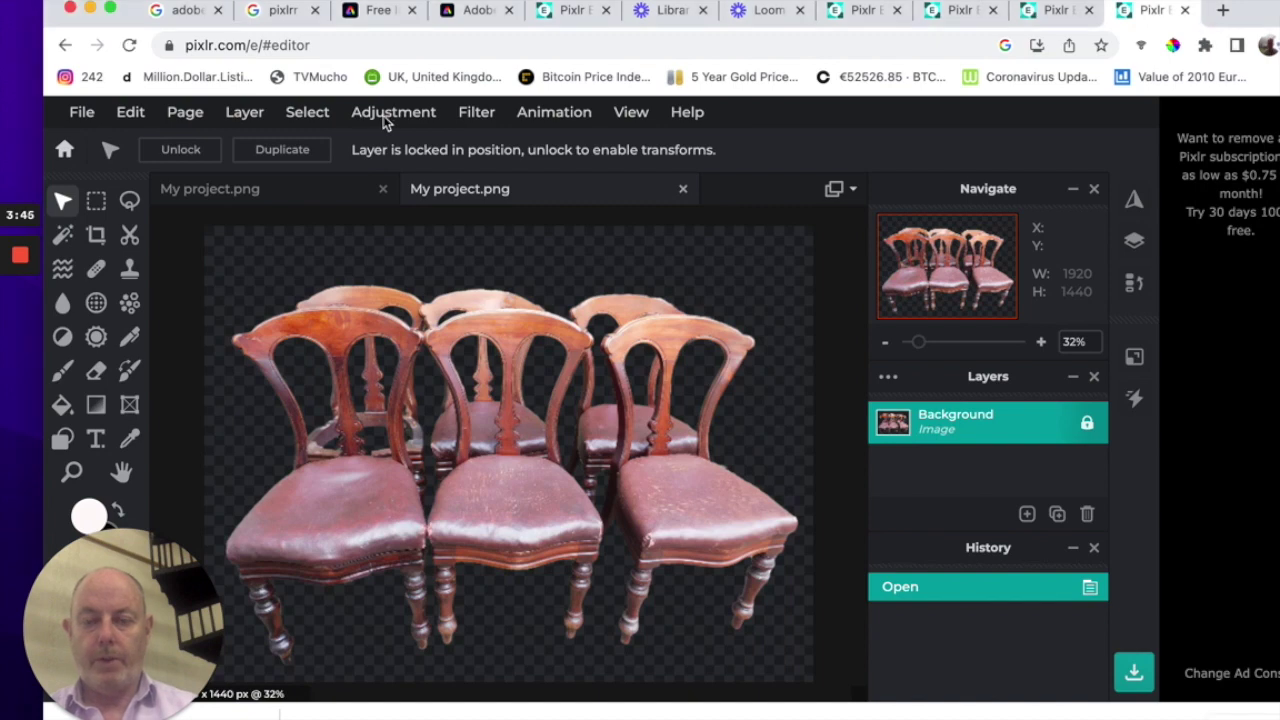
click(386, 118)
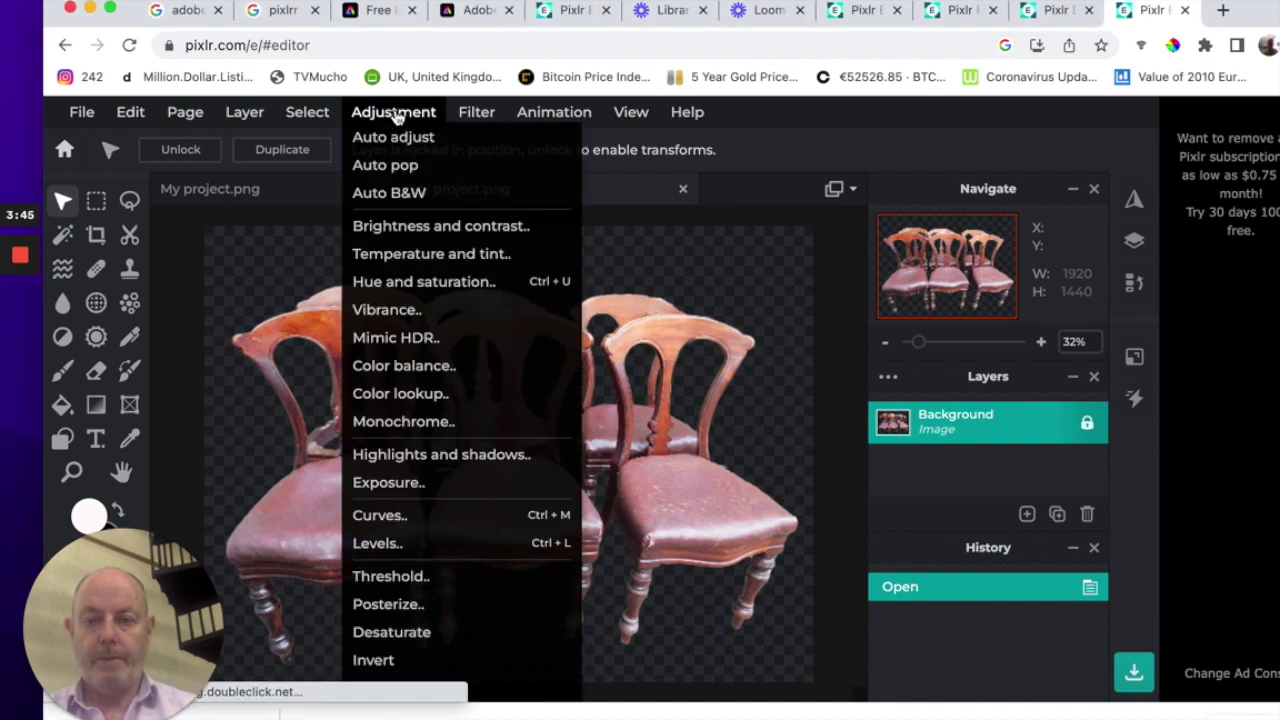
click(393, 227)
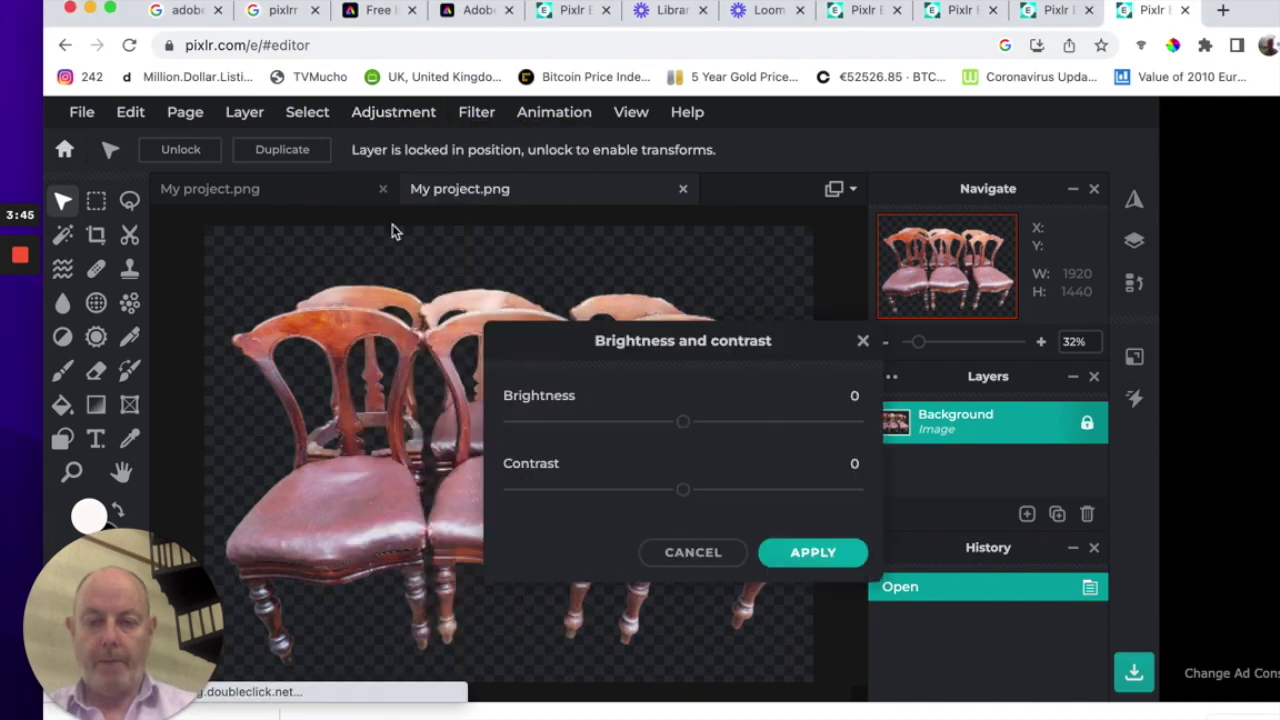
mouse_move(683, 422)
mouse_down()
mouse_move(613, 427)
mouse_move(701, 428)
mouse_move(680, 428)
mouse_up()
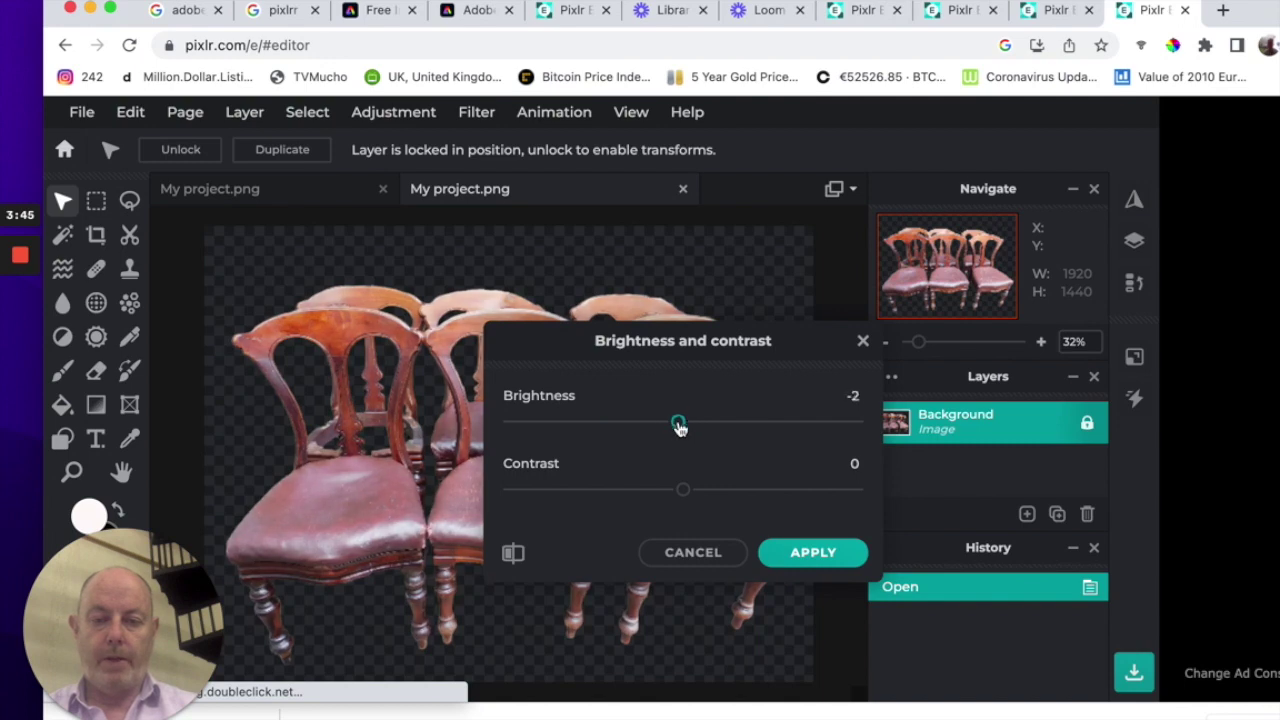
click(714, 556)
click(391, 112)
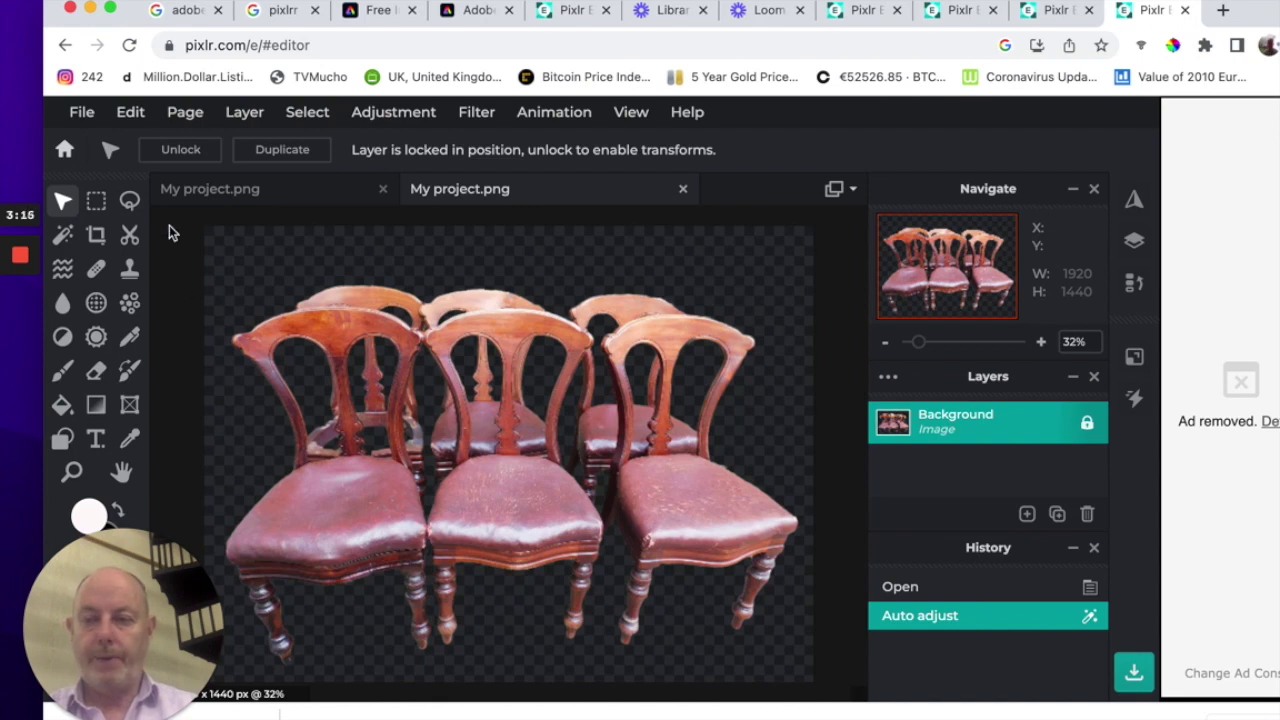
- Add a new empty Layer 2 and move it below the chairs Background layer
click(244, 113)
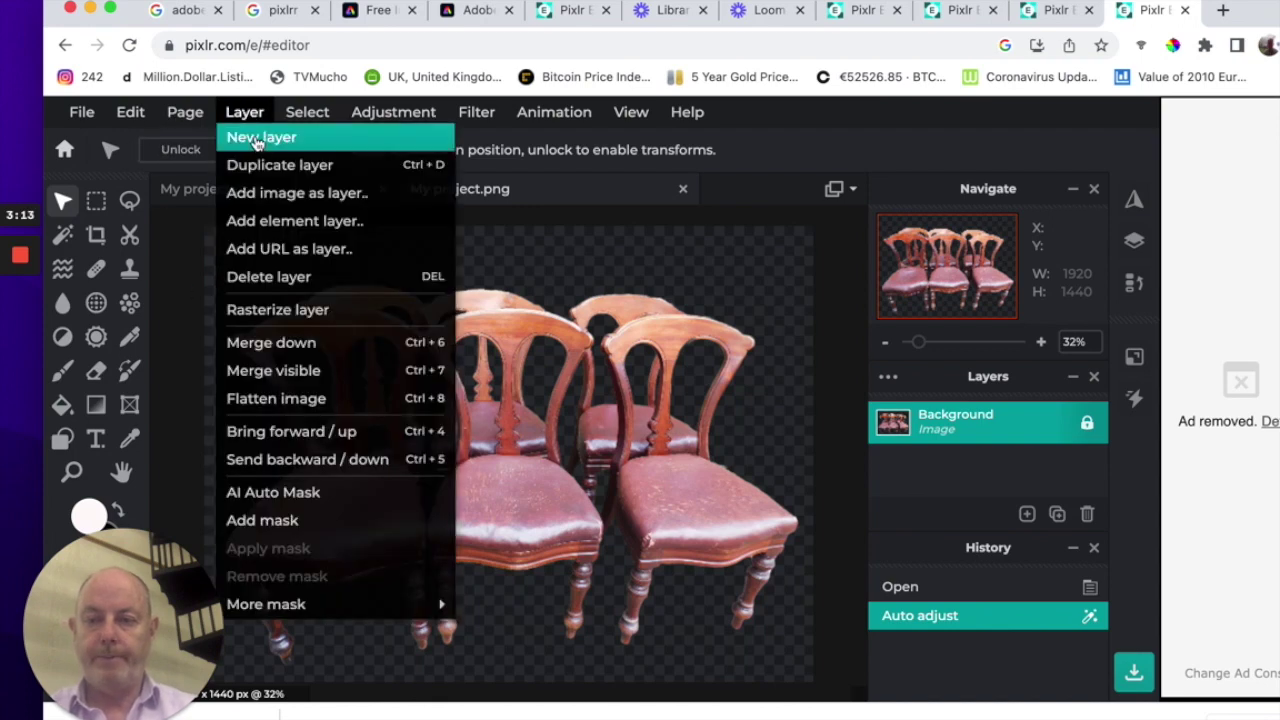
click(256, 137)
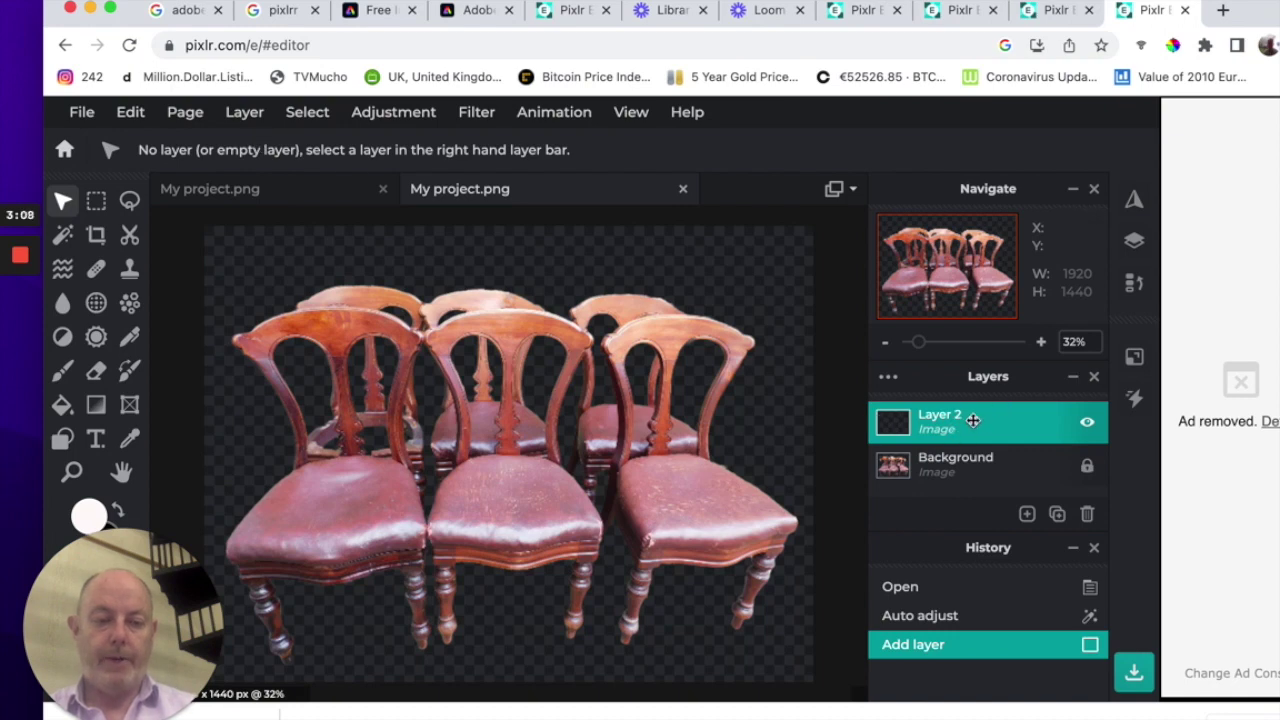
drag(974, 428, 983, 472)
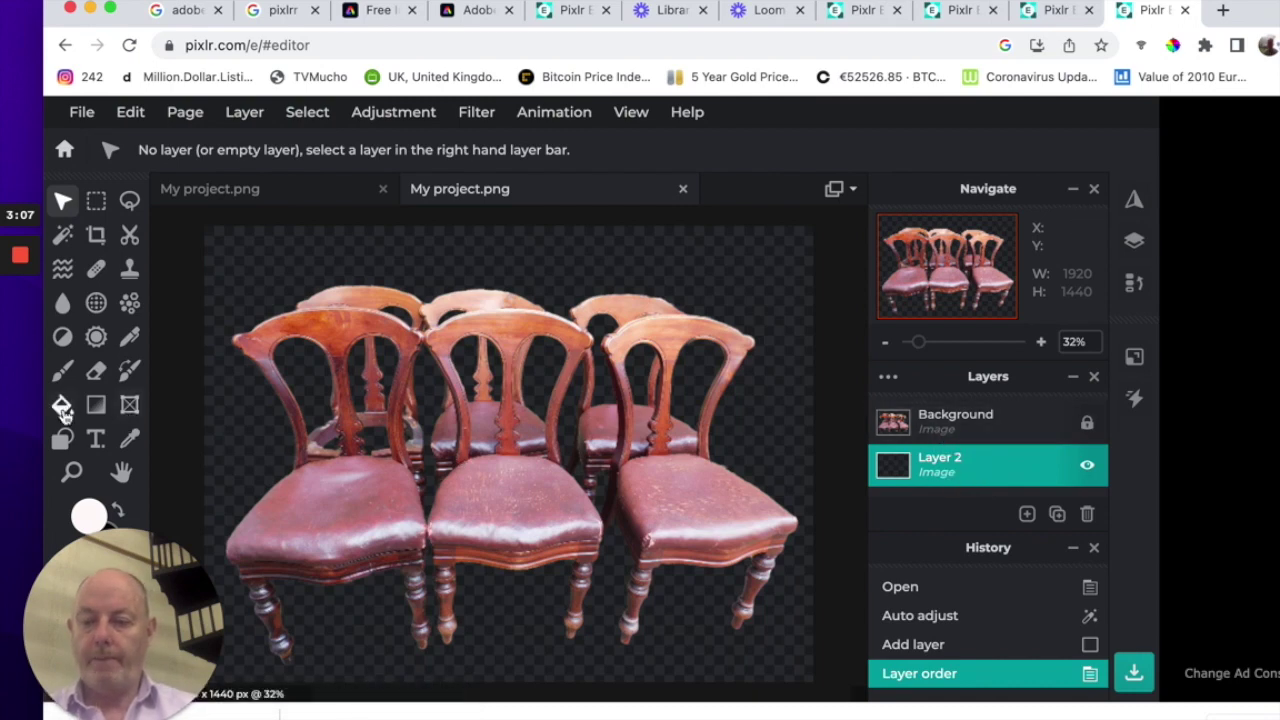
- Set the paint colour to near-white #FEFCFC and bucket-fill Layer 2 with it
click(89, 517)
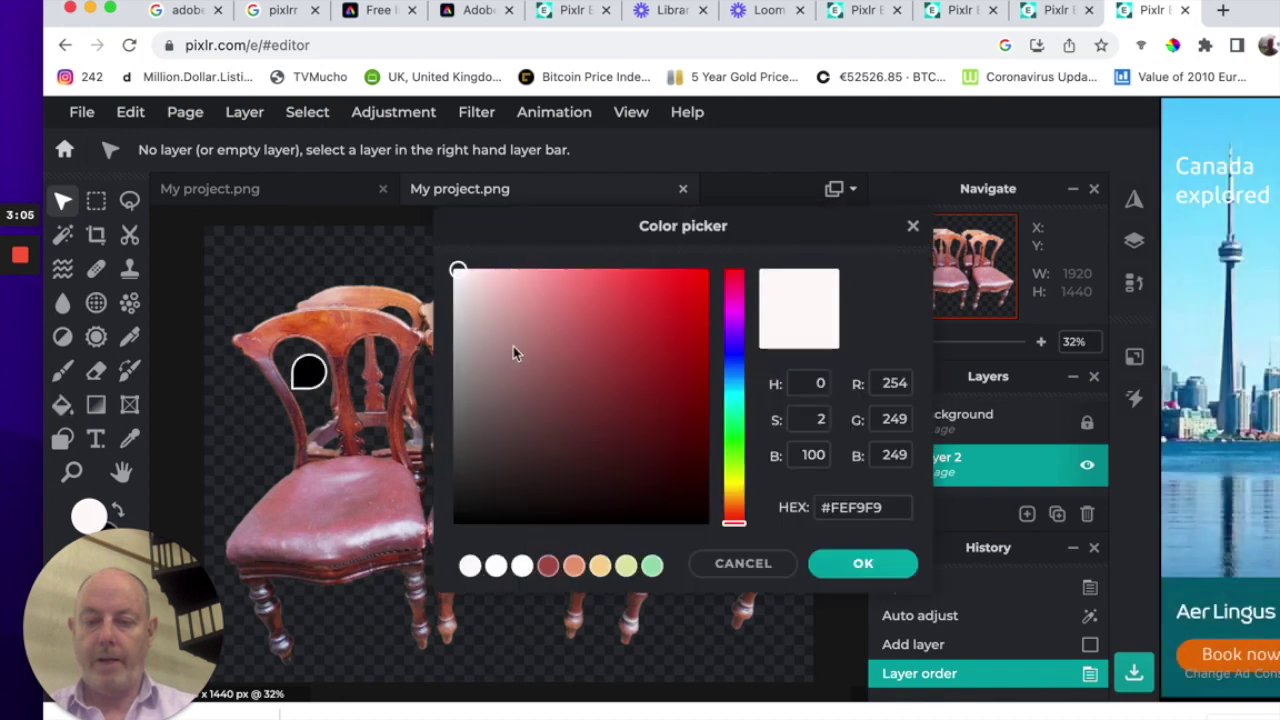
drag(462, 285, 664, 311)
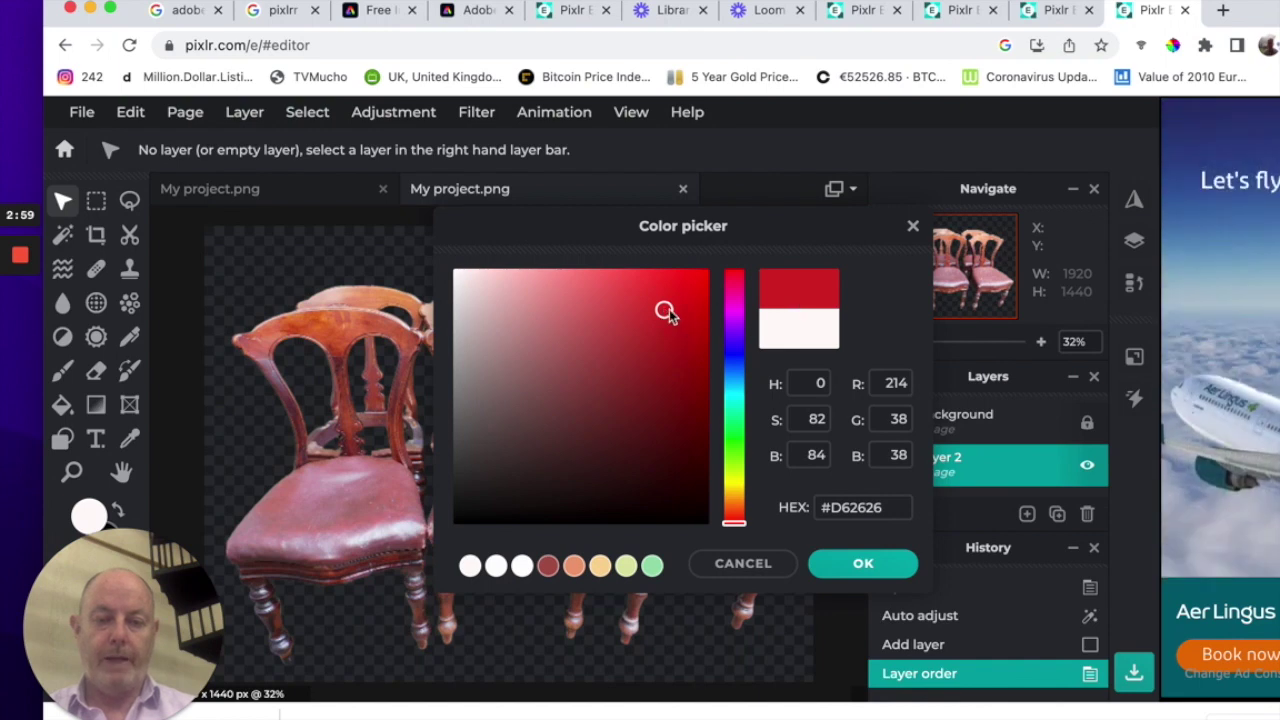
drag(614, 304, 619, 304)
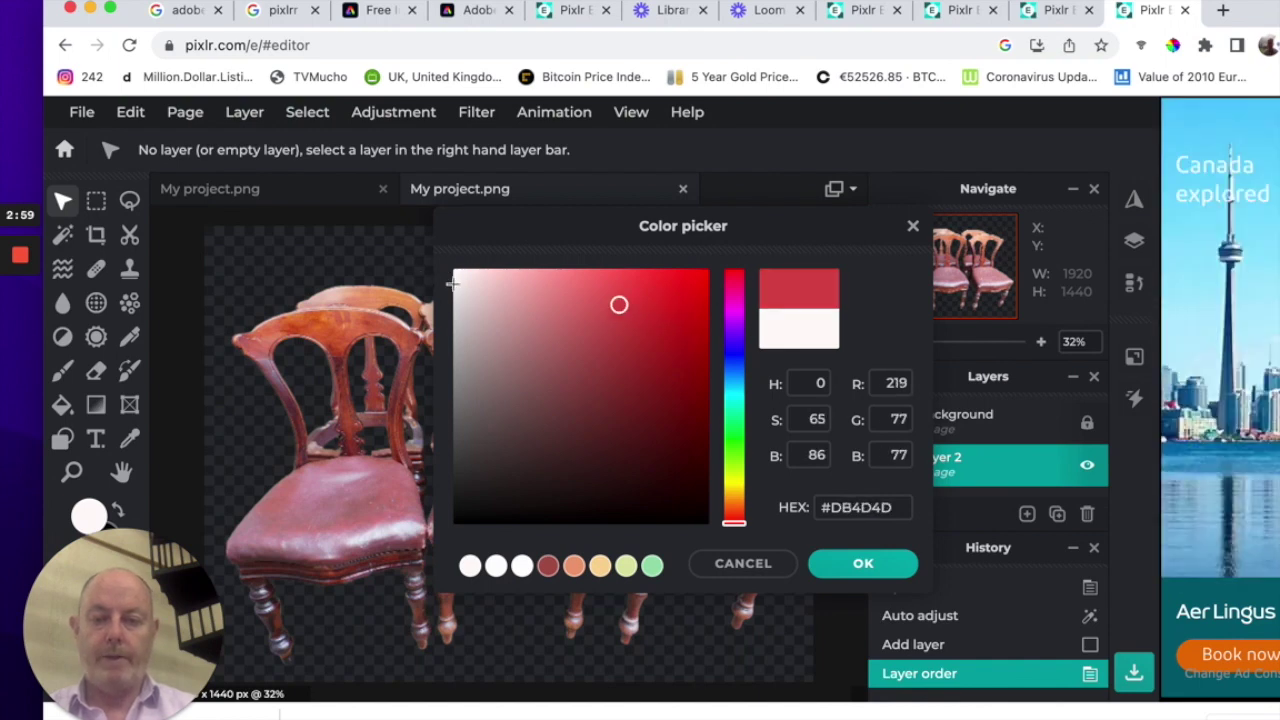
drag(451, 285, 455, 271)
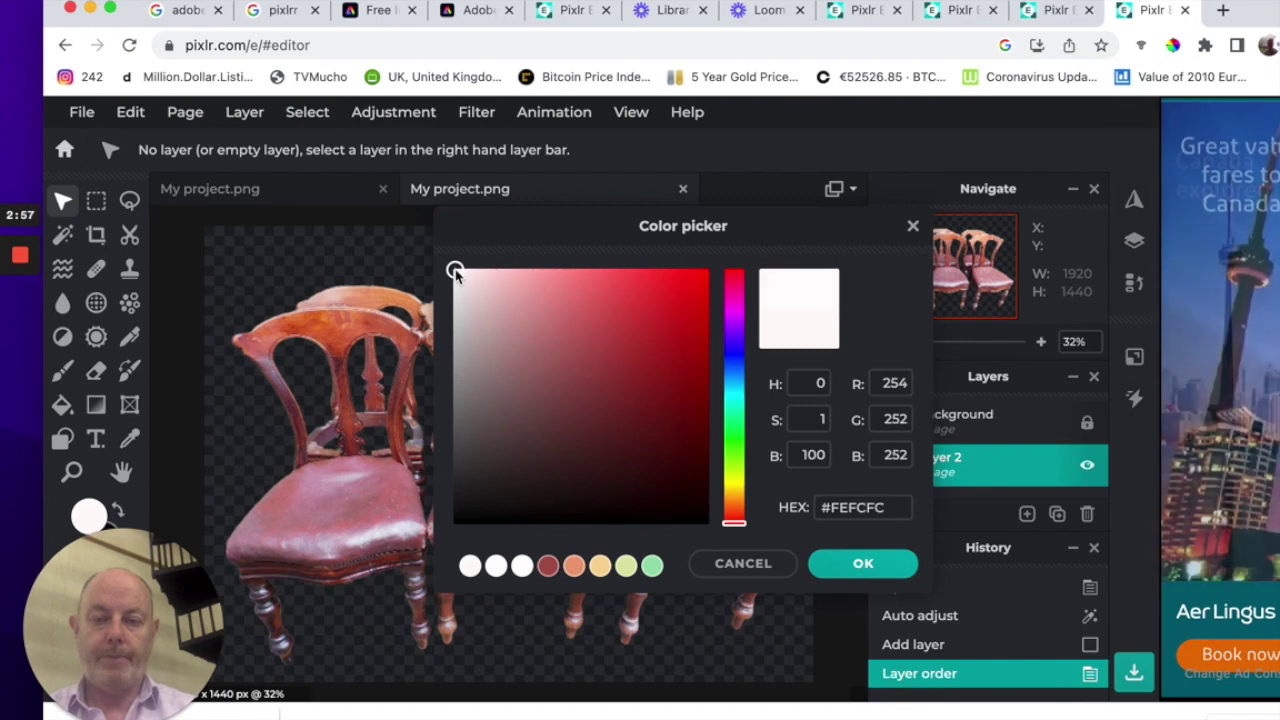
click(864, 564)
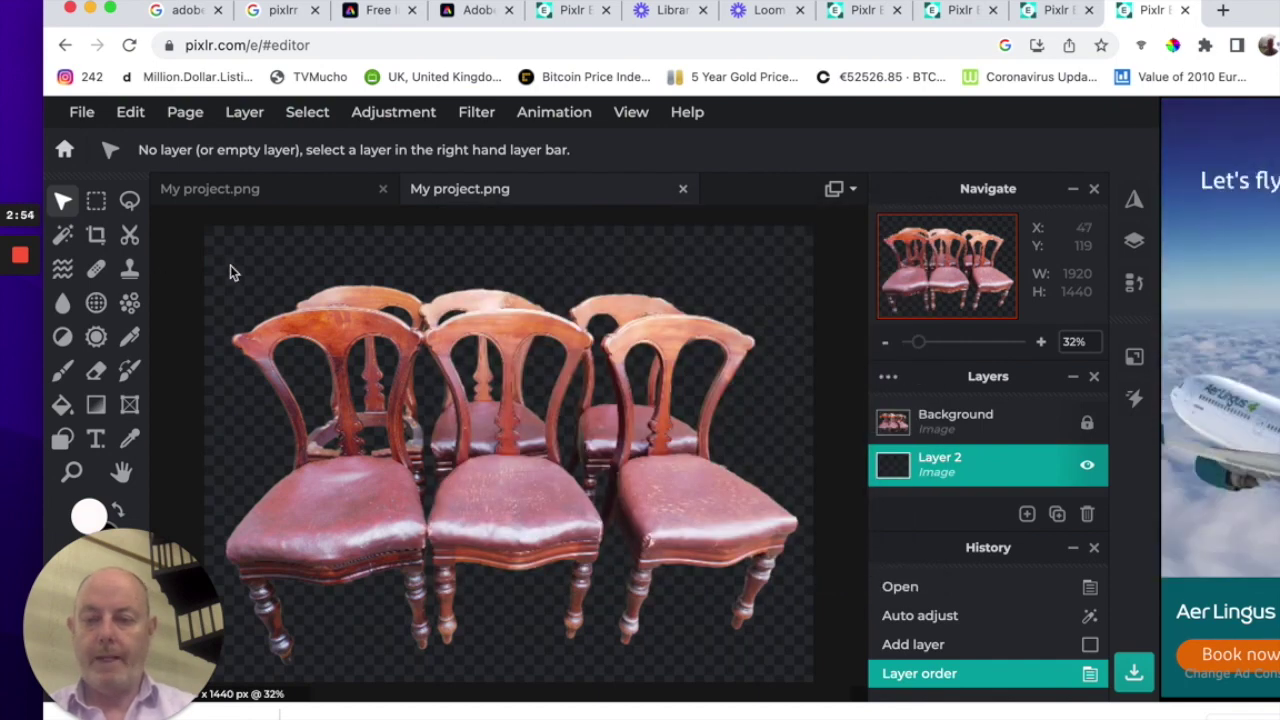
click(62, 405)
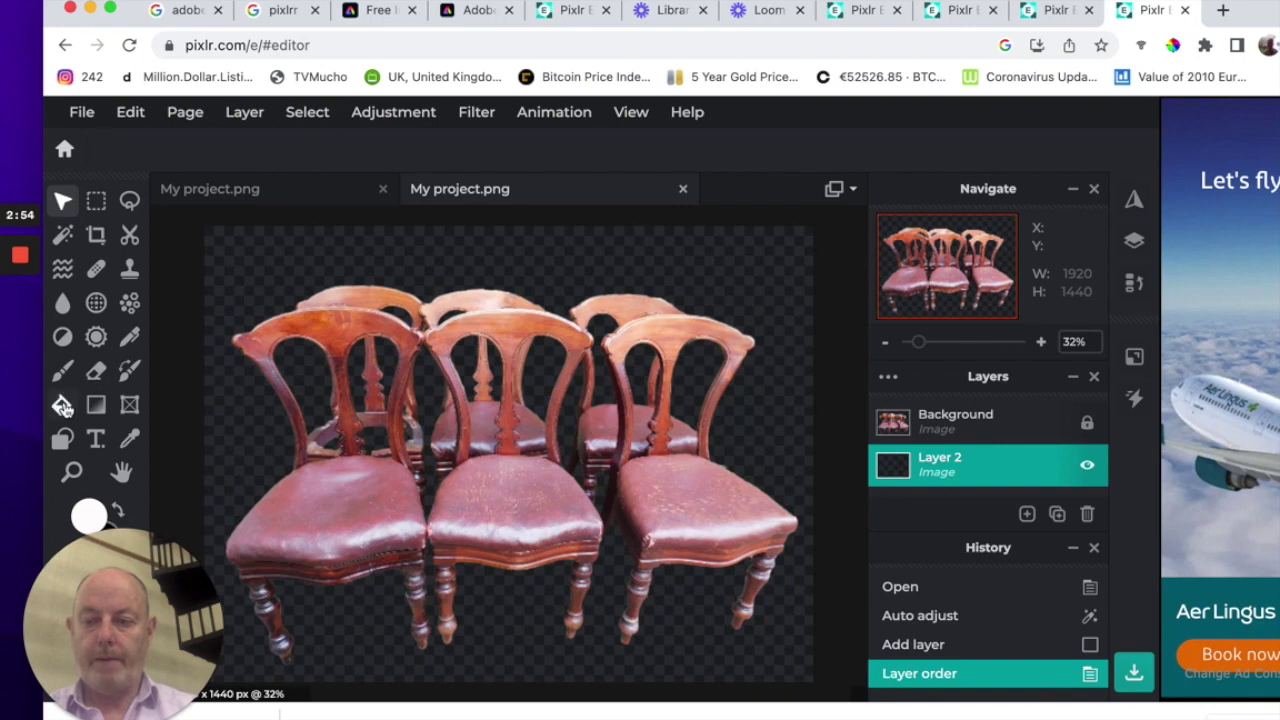
click(255, 260)
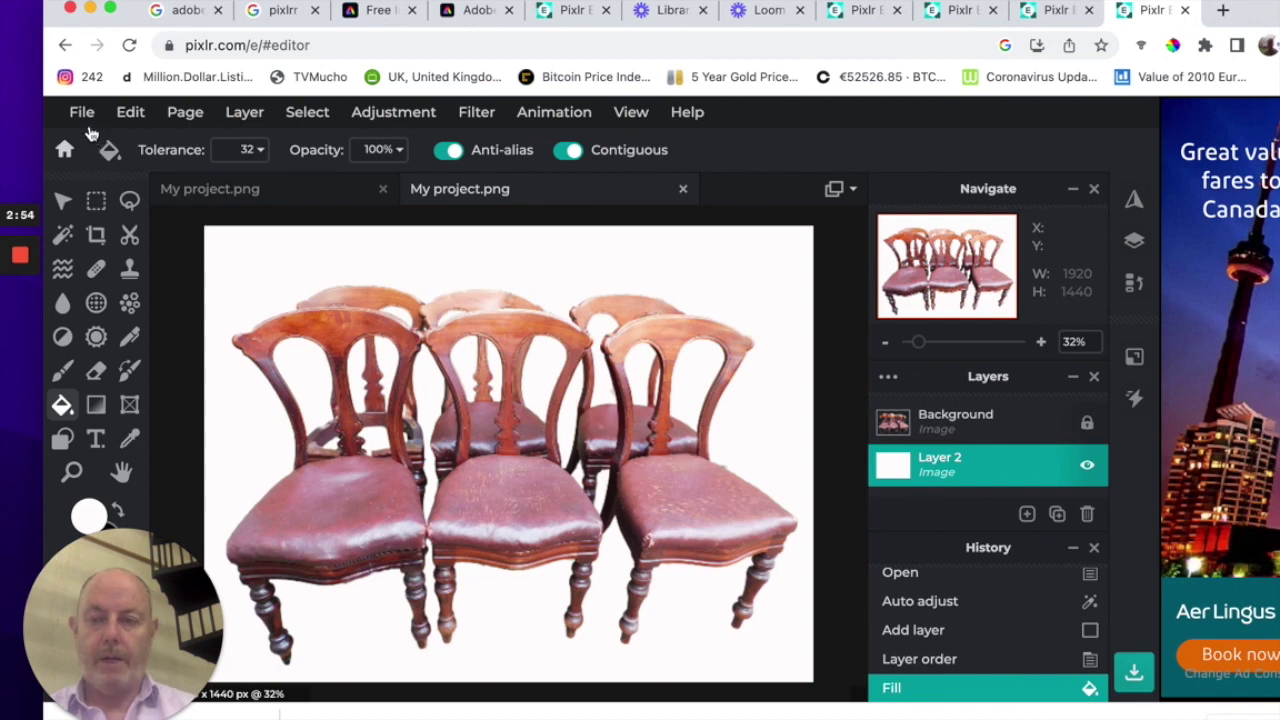
click(82, 113)
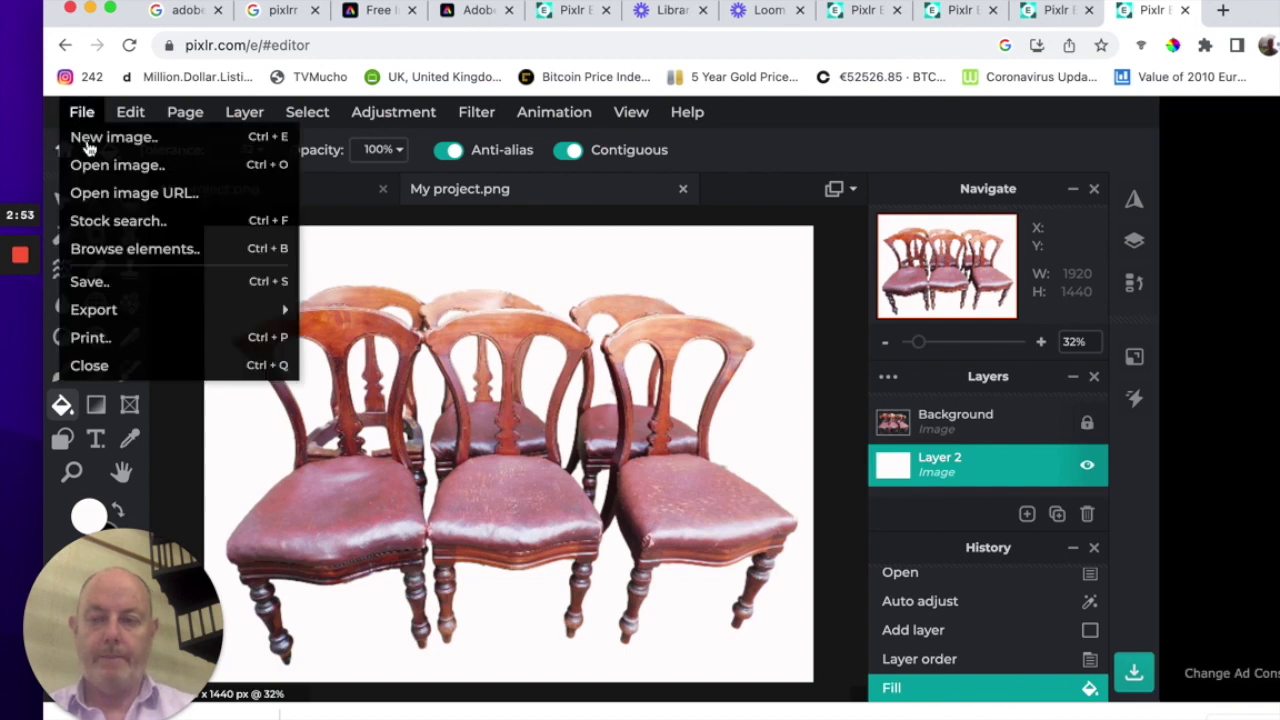
- Save the image as a JPG High file named 'Chairs adjusted.jpg' in Pictures
click(100, 282)
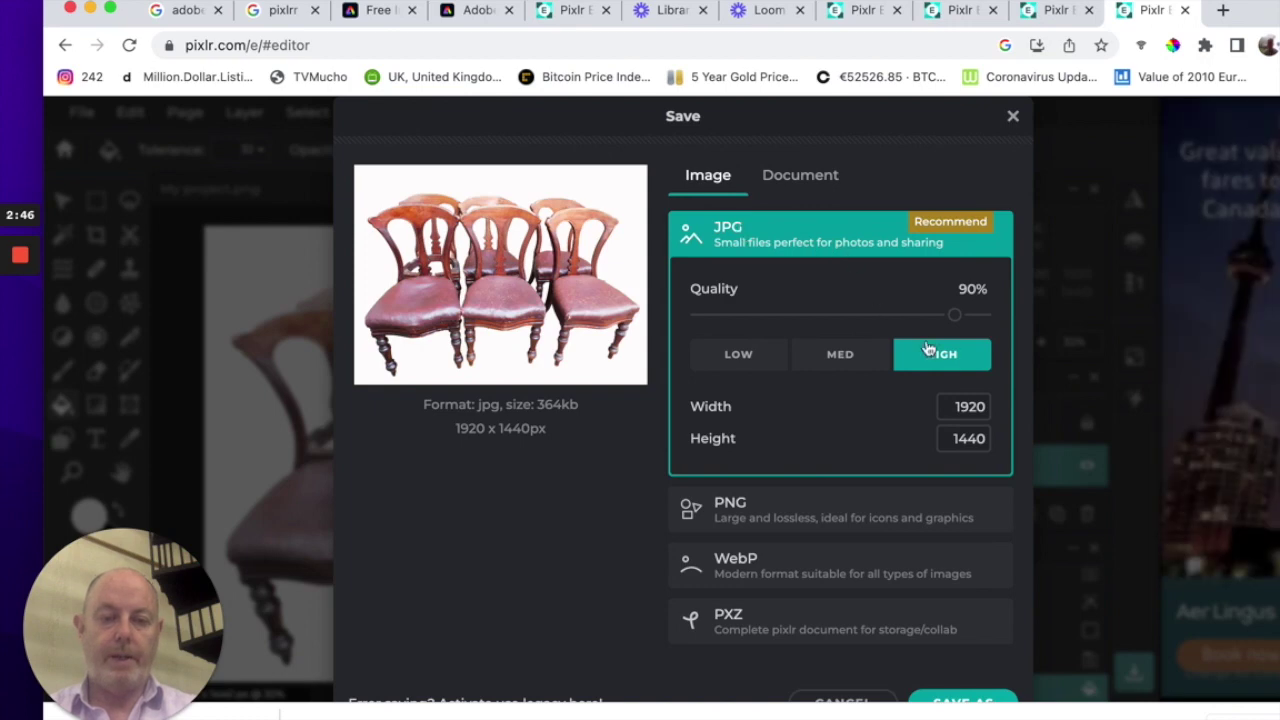
scroll(936, 560, down, 1)
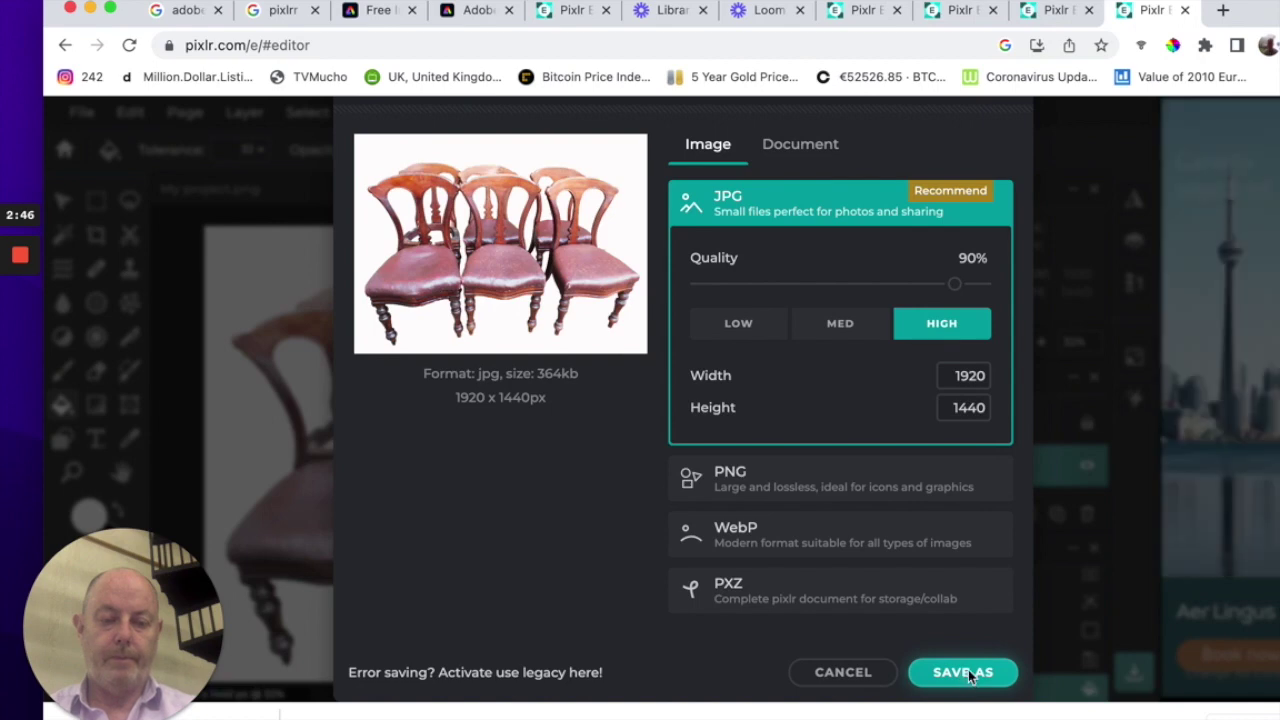
click(963, 672)
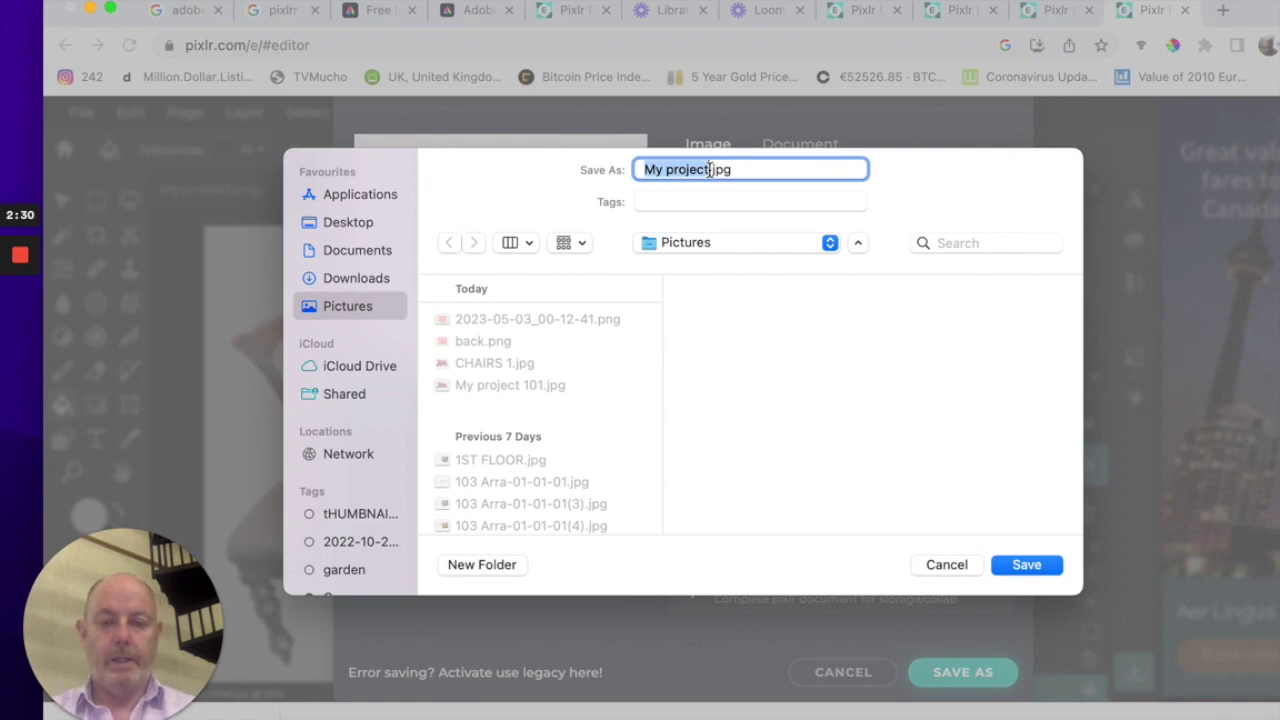
click(709, 170)
key(BackSpace)
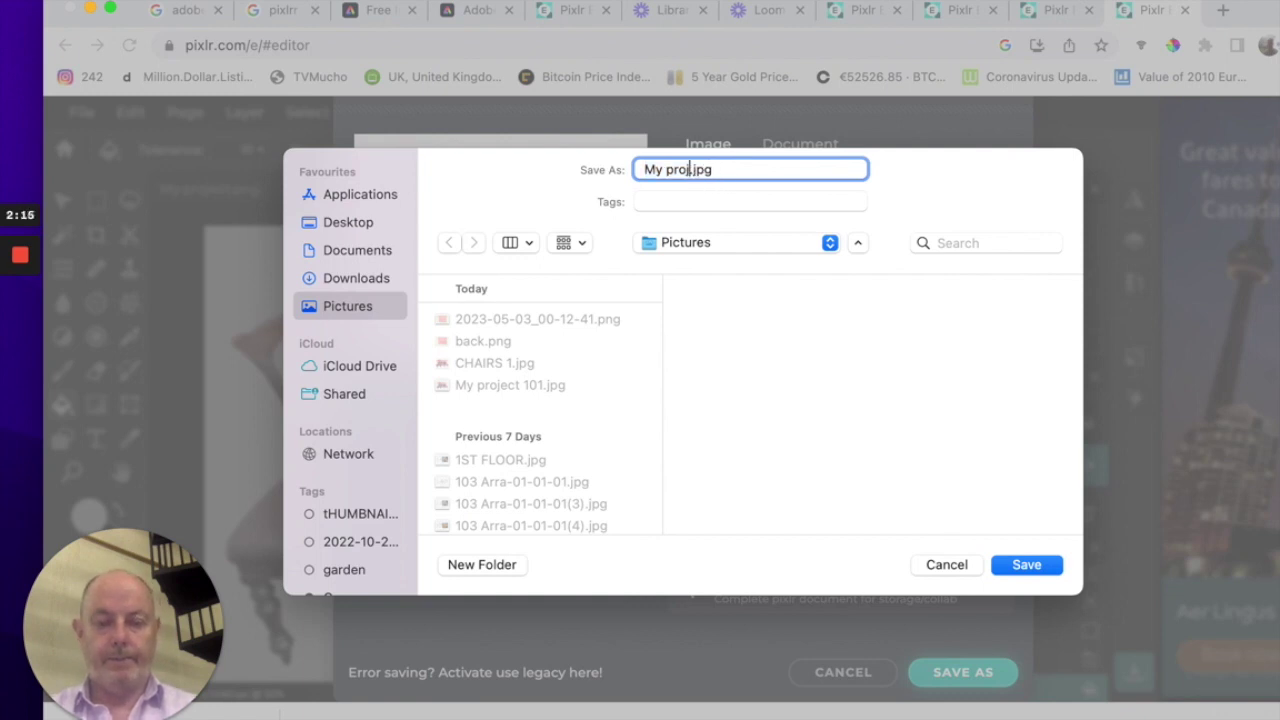
key(BackSpace)
key(BackSpace)
key(BackSpace)
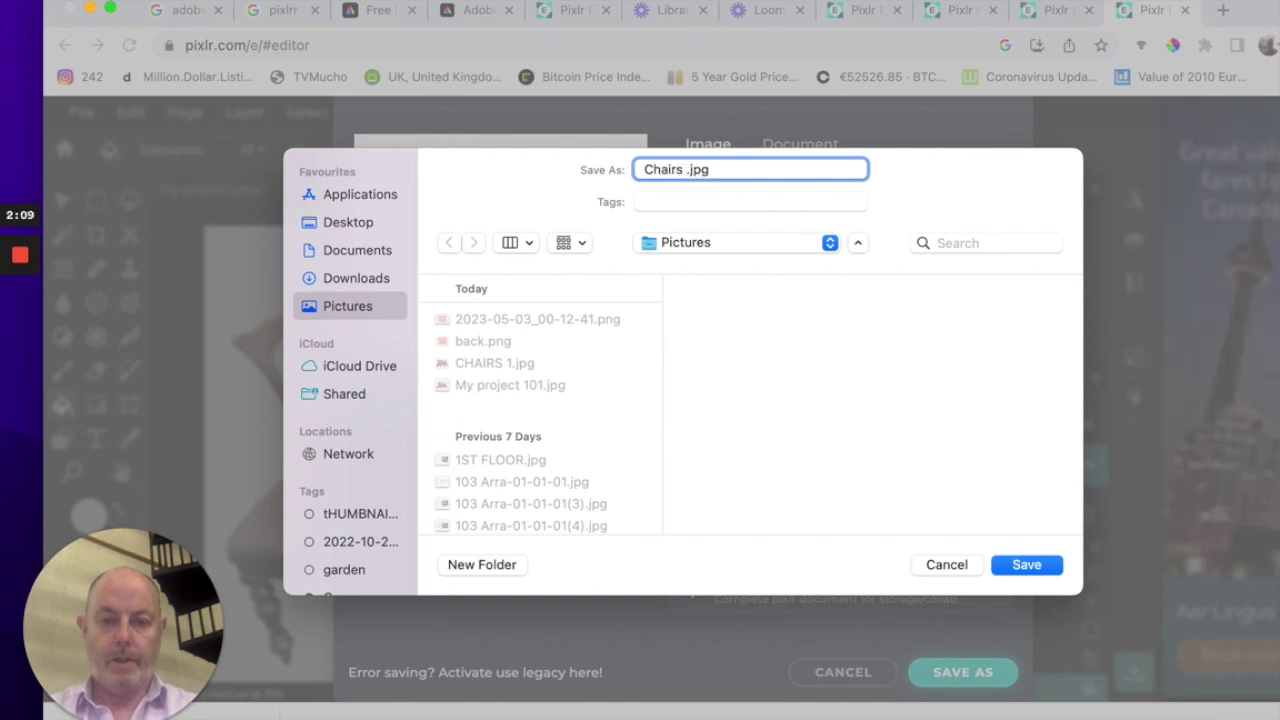
text(ad)
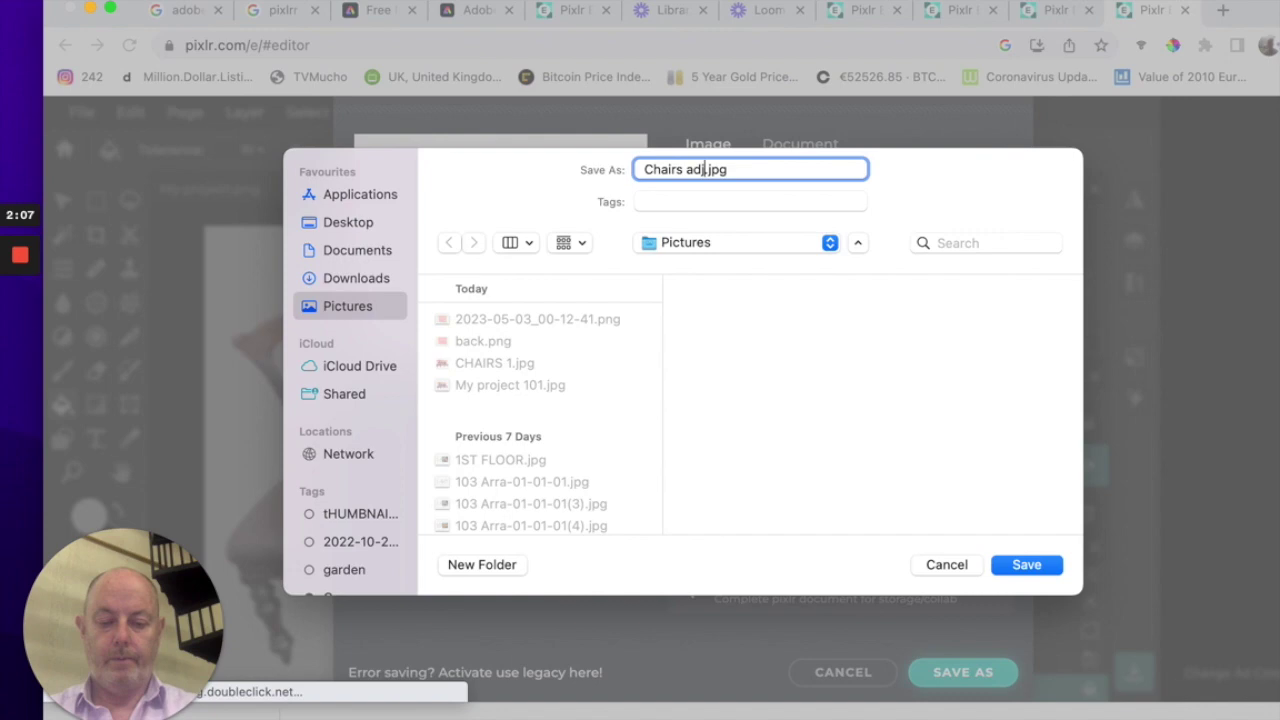
text(justed)
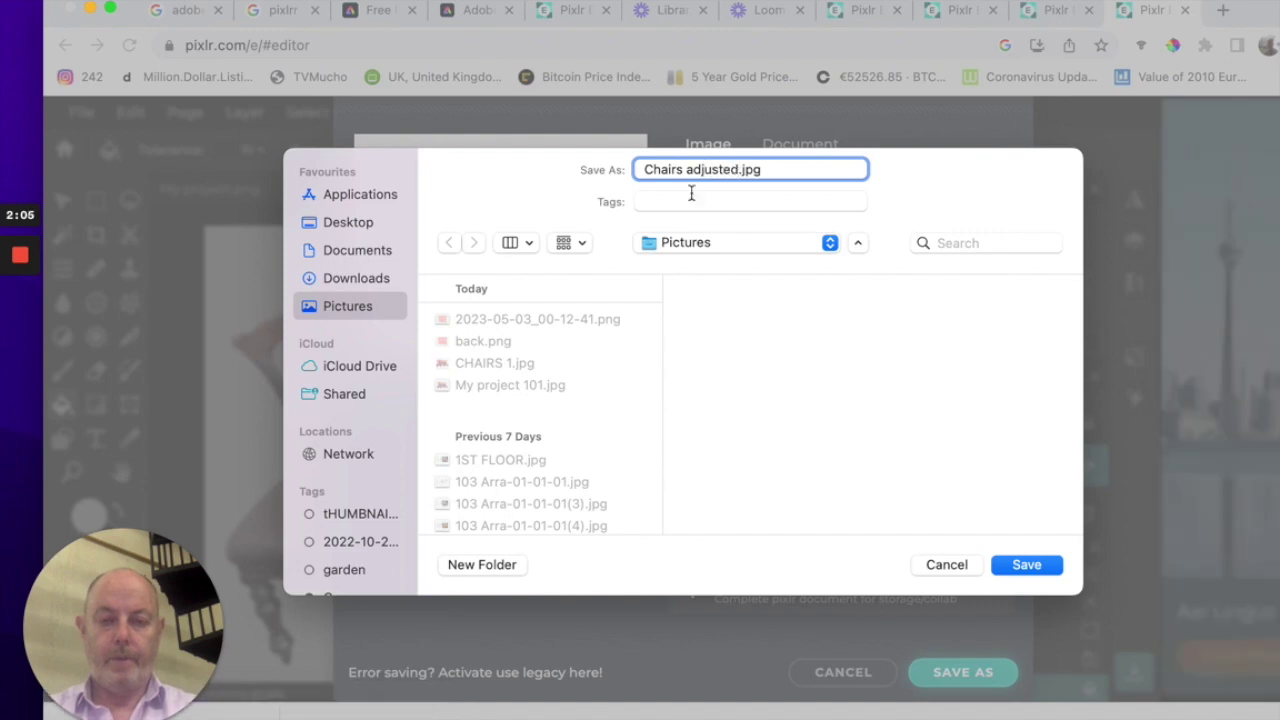
click(1029, 566)
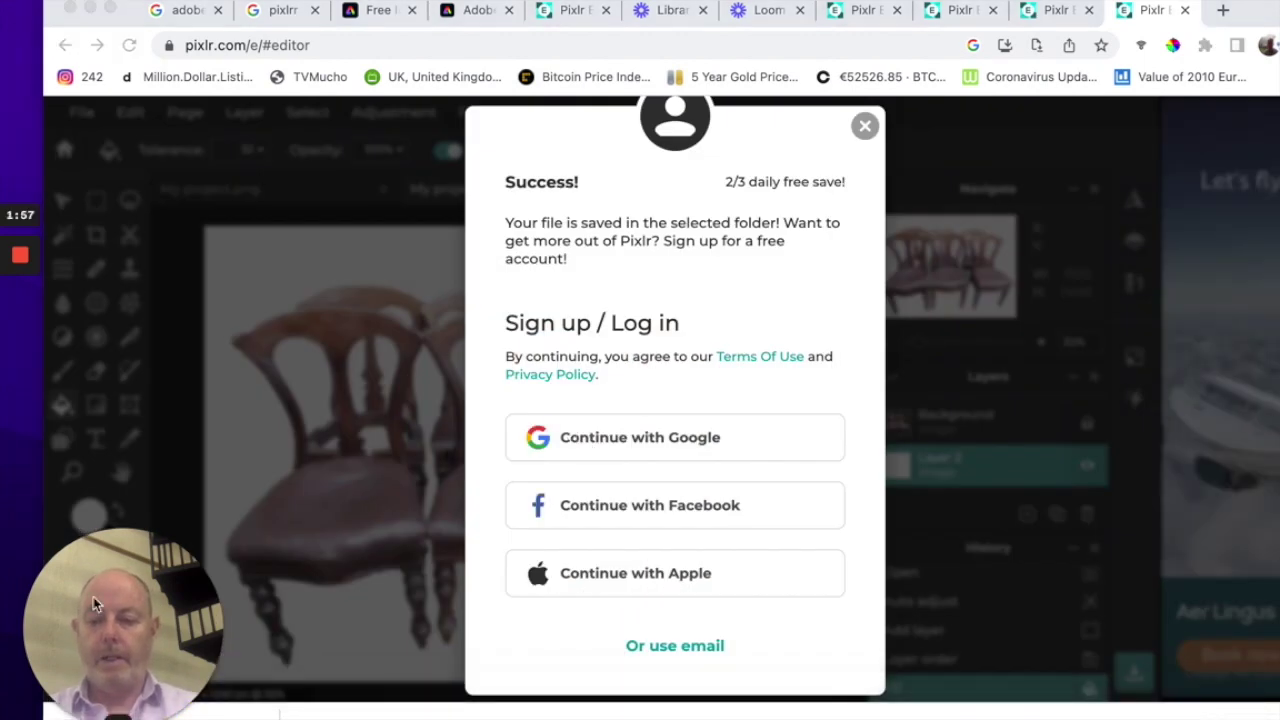
drag(98, 608, 98, 431)
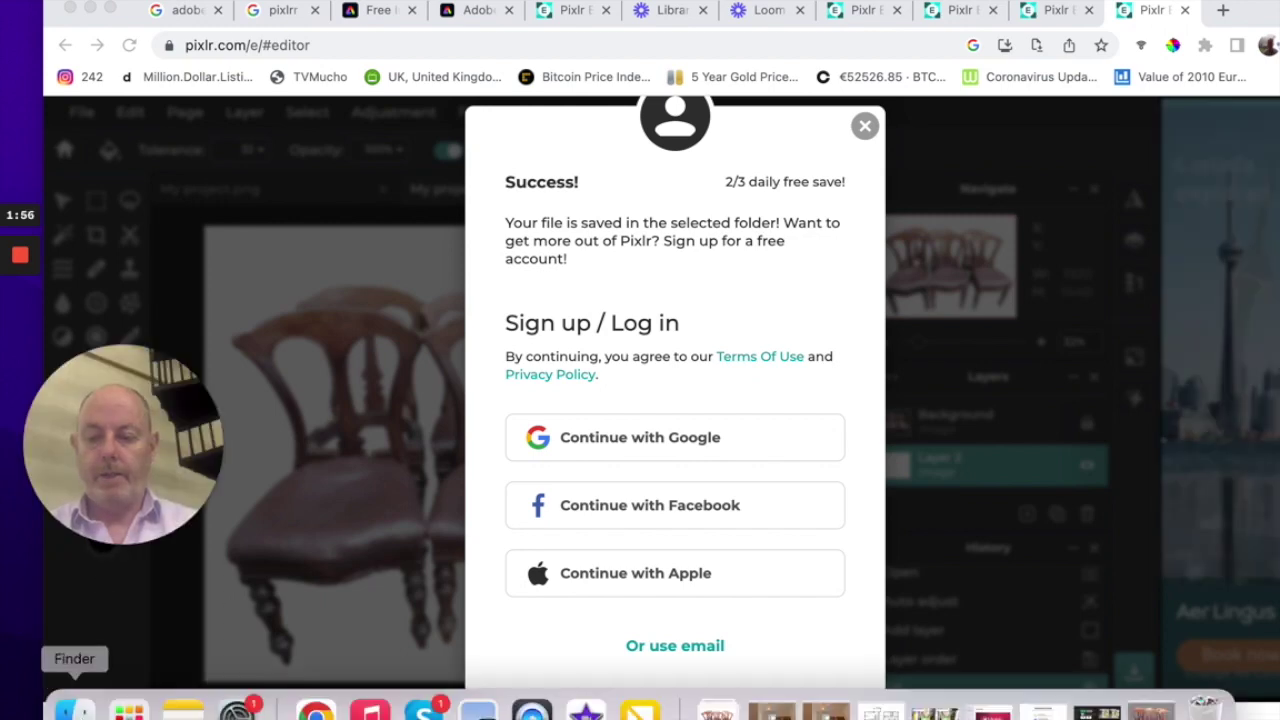
- Open Chairs adjusted.jpg from the Pictures folder in Preview and shrink its window
click(74, 708)
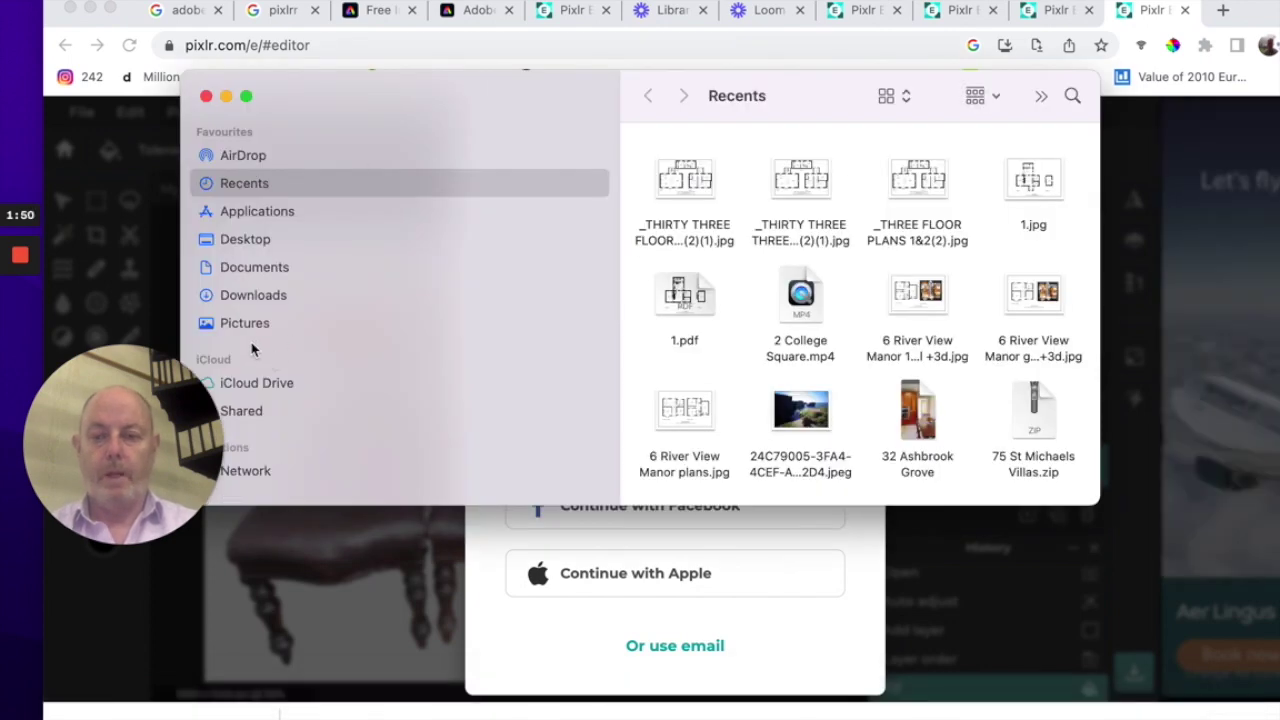
click(251, 322)
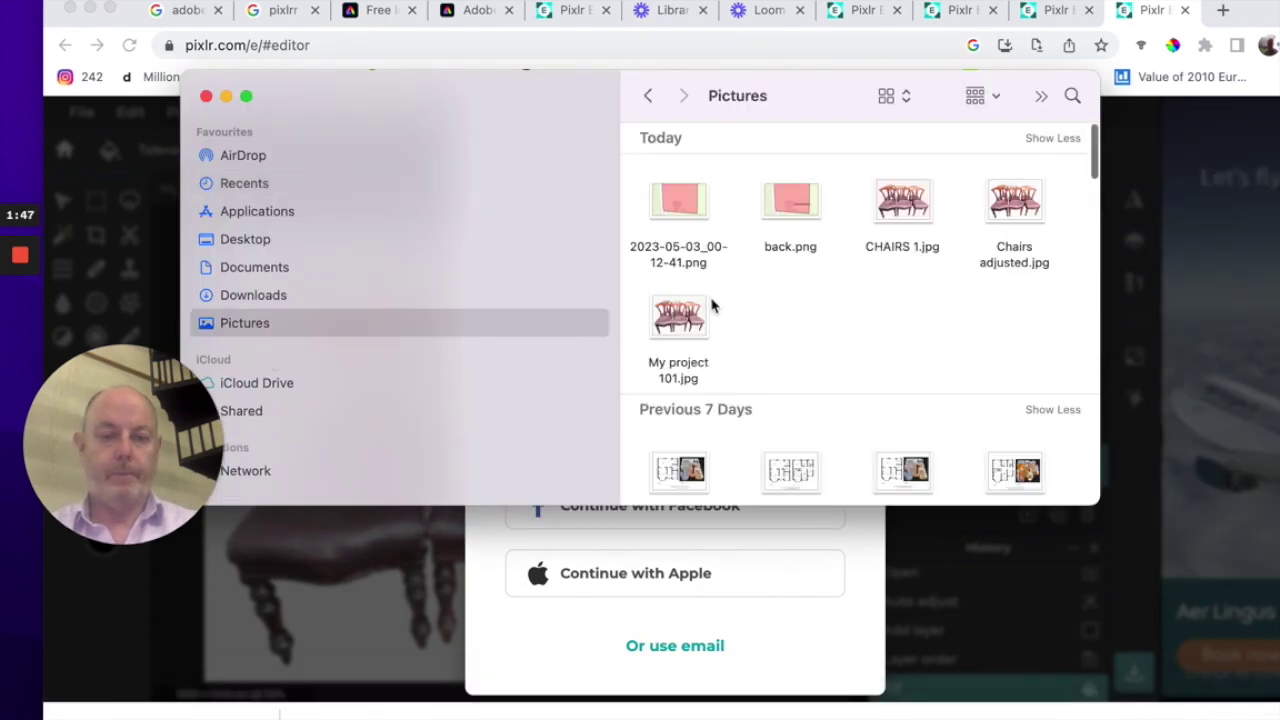
click(1012, 250)
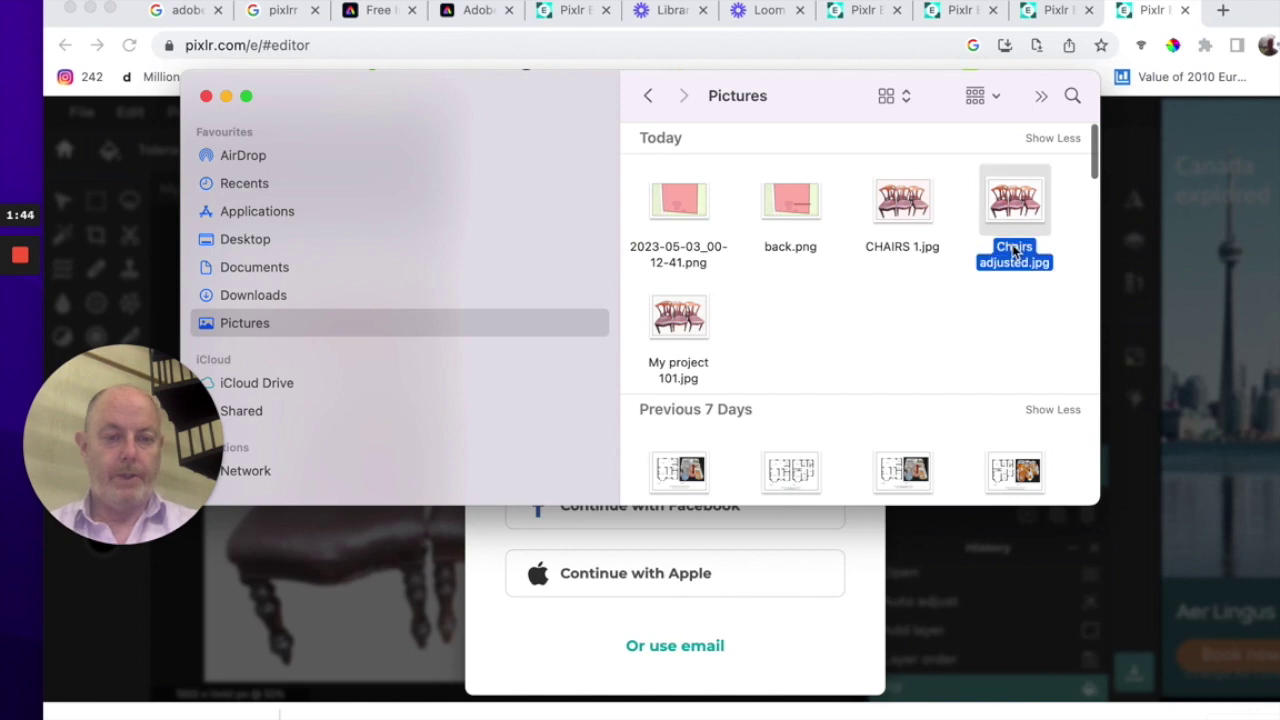
double_click(1012, 250)
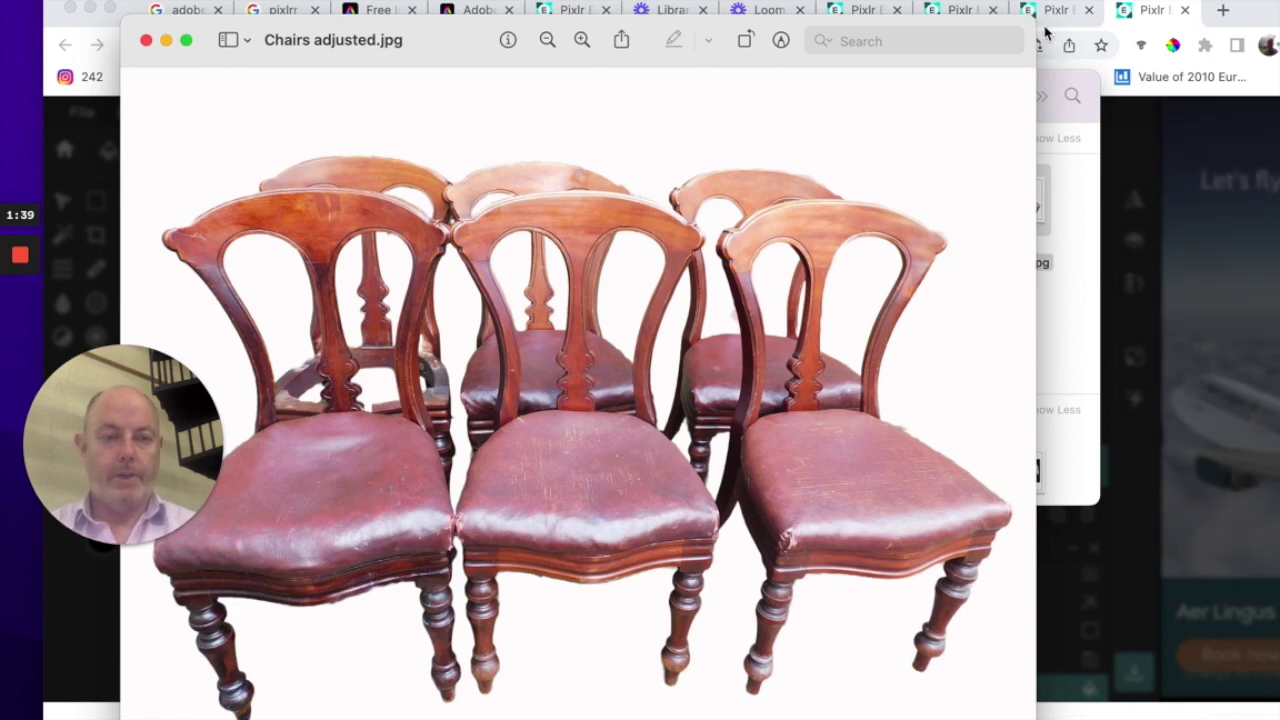
drag(1017, 22, 785, 80)
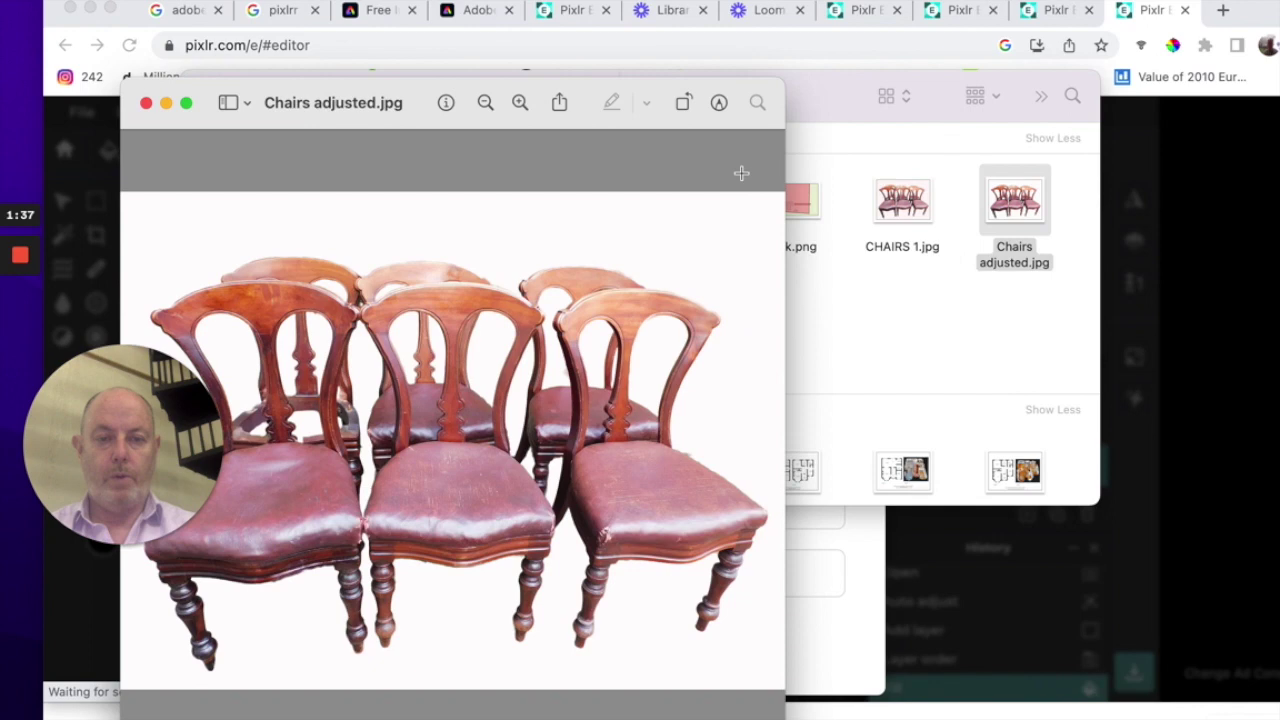
- Show the Downloads folder in Finder, which holds the original DSCN1764 photo
click(865, 315)
scroll(865, 350, down, 2)
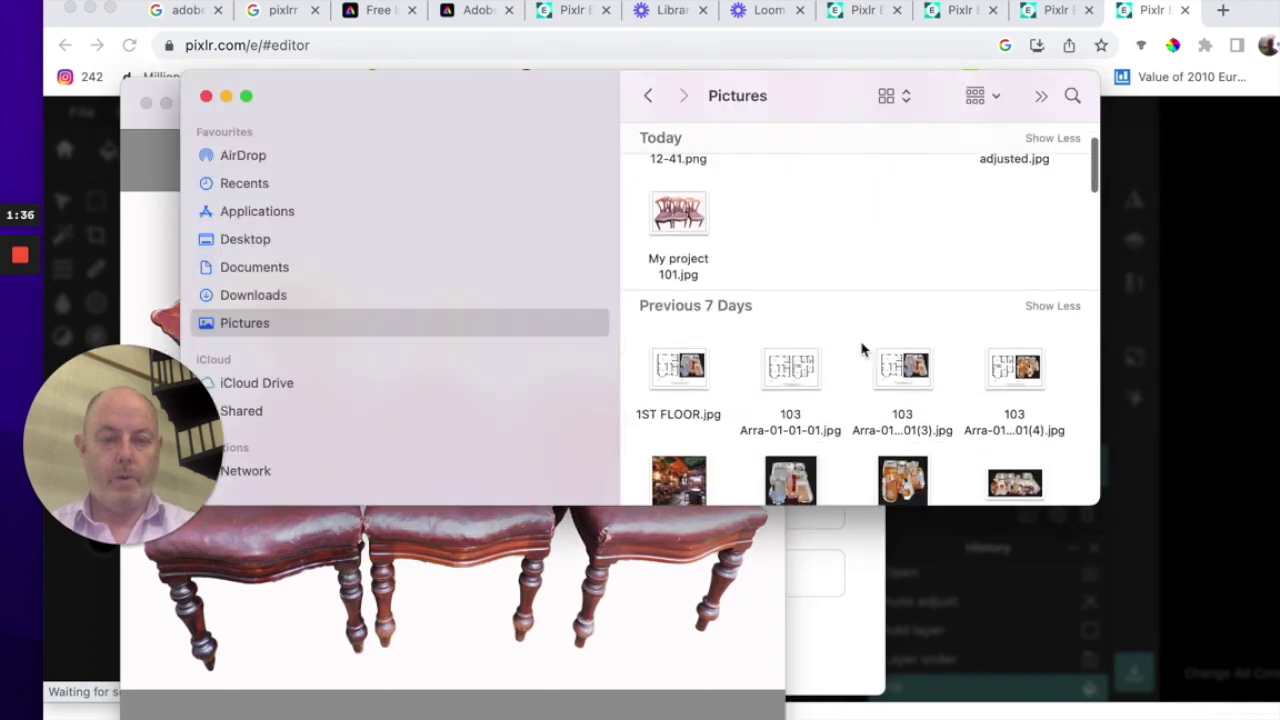
click(267, 295)
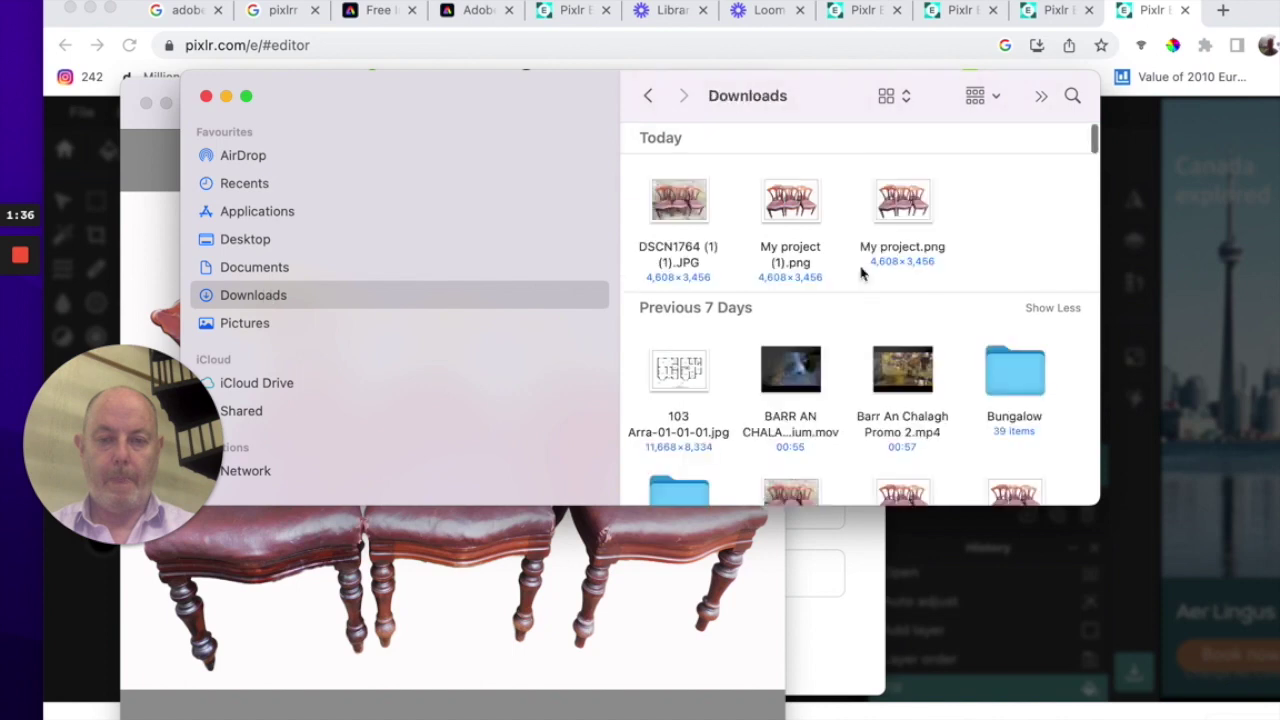
- Open the original DSCN1764 (1) (1).JPG in Preview, shrink its window and move it right
double_click(681, 205)
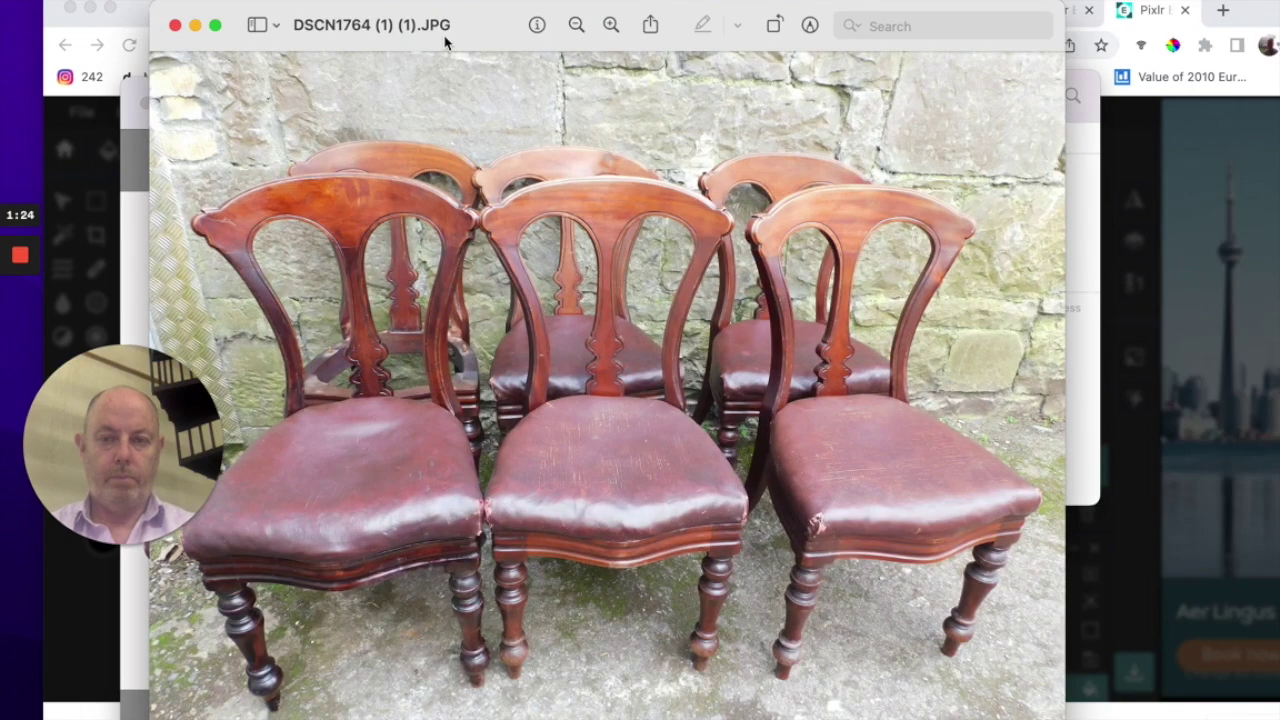
drag(150, 8, 400, 115)
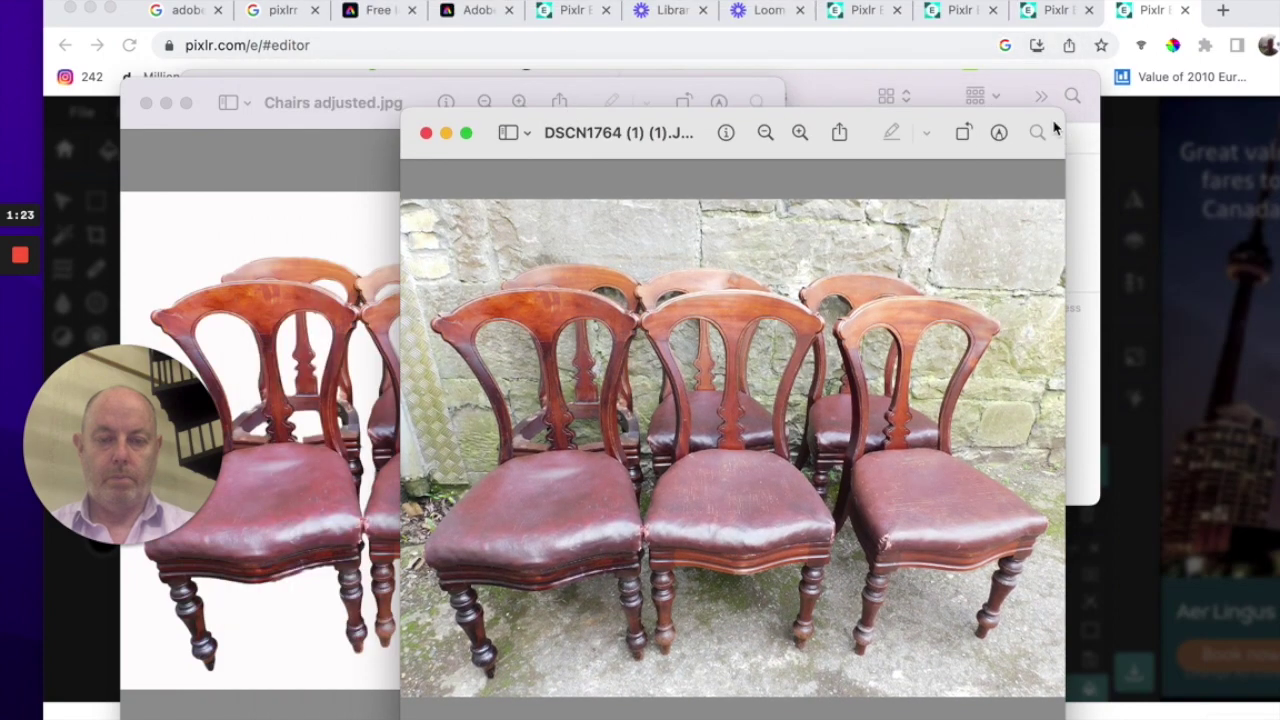
drag(1060, 112, 930, 150)
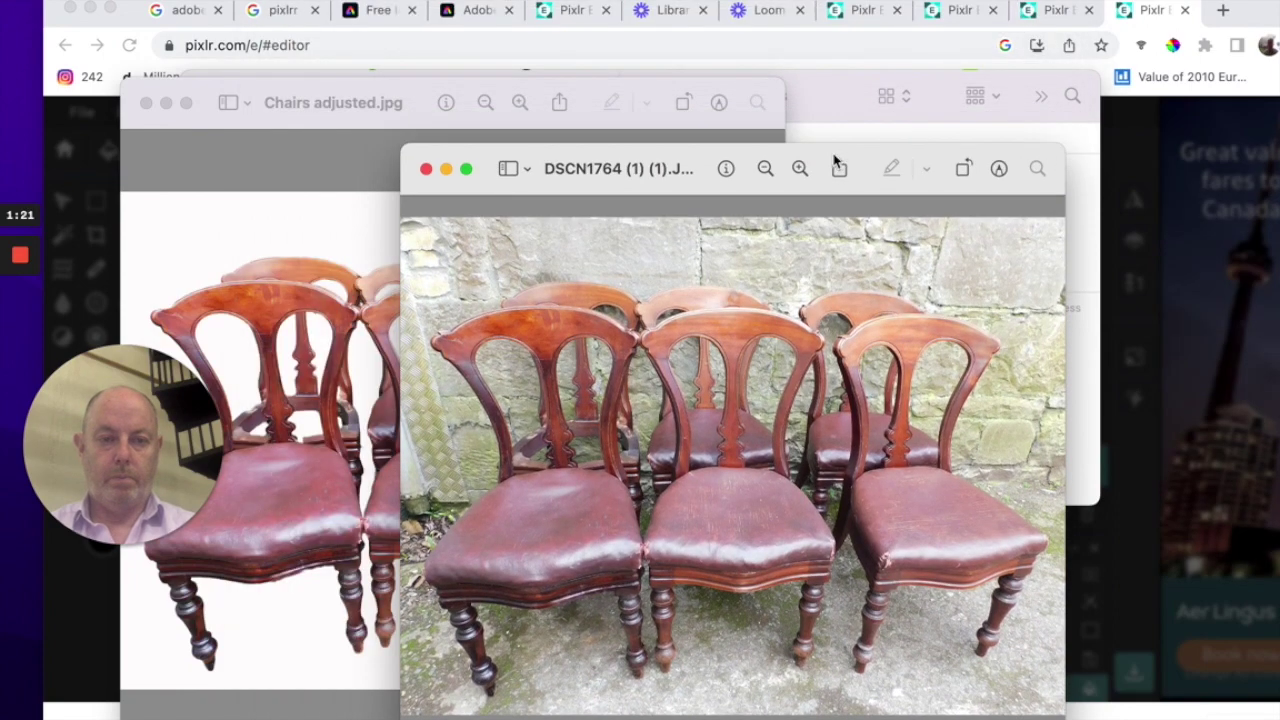
drag(835, 160, 1117, 60)
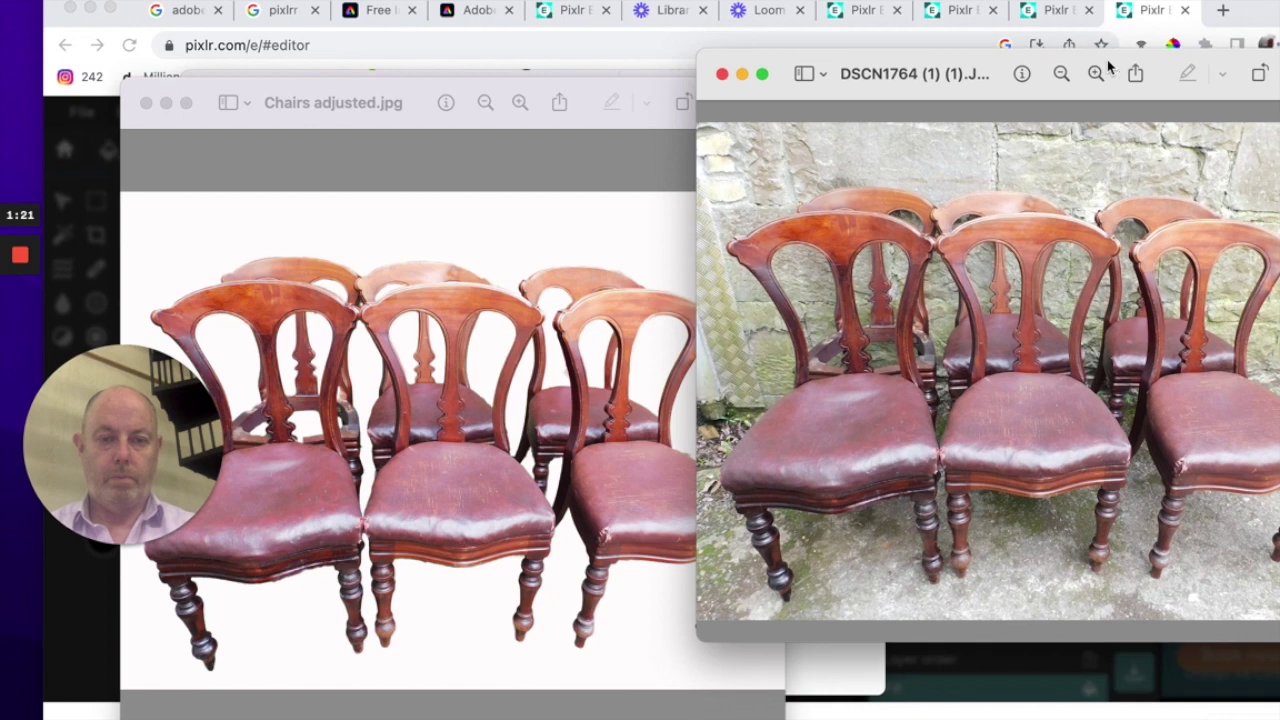
- Move the Chairs adjusted.jpg window left beside the original for comparison
drag(586, 103, 501, 38)
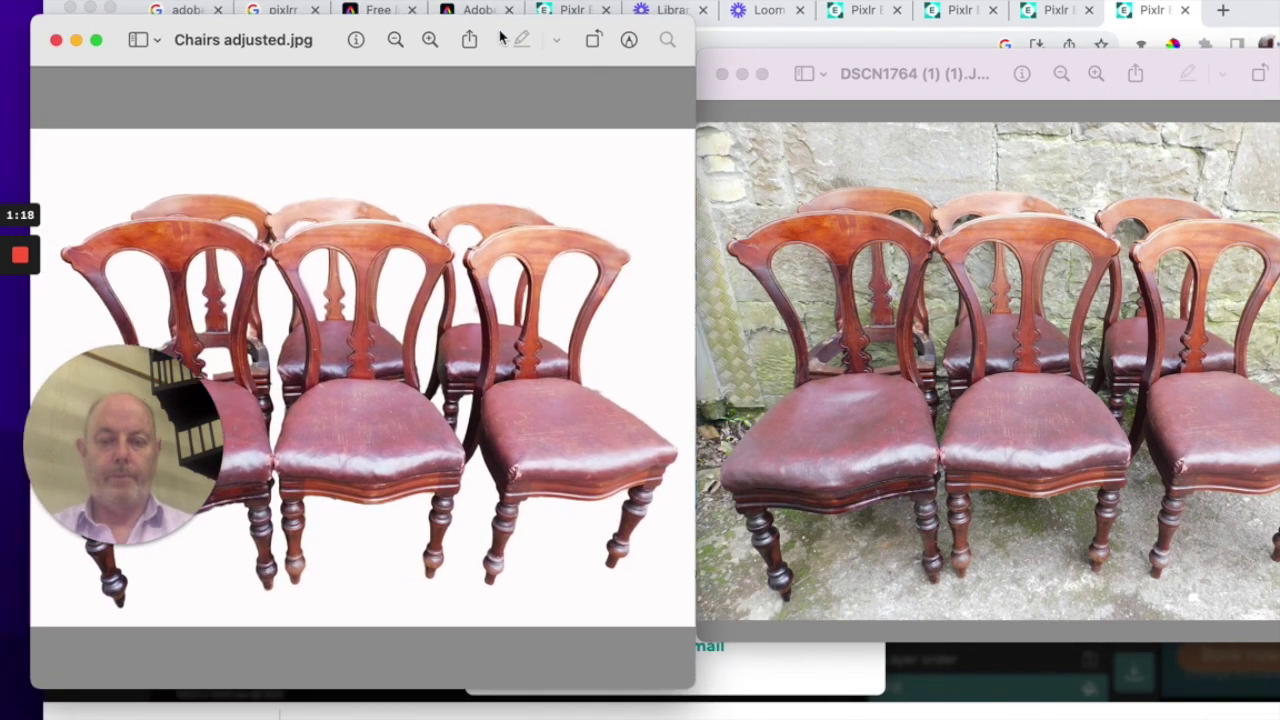
click(112, 508)
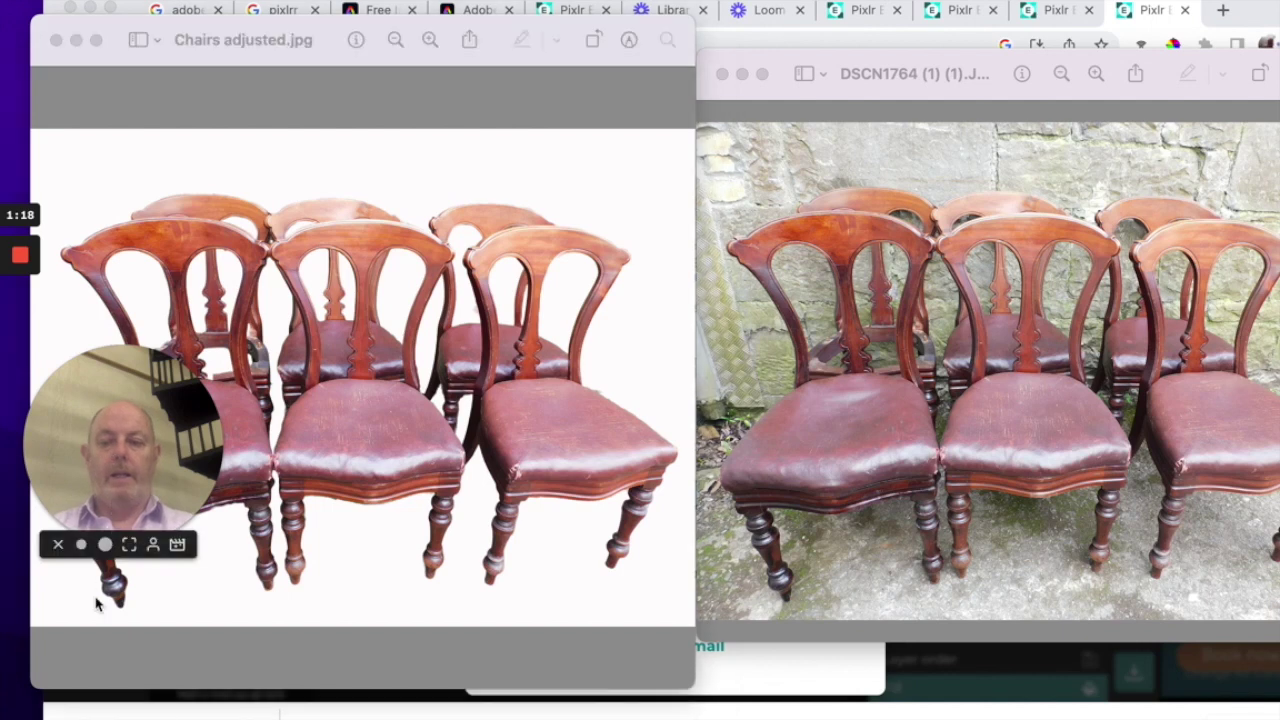
drag(92, 505, 95, 597)
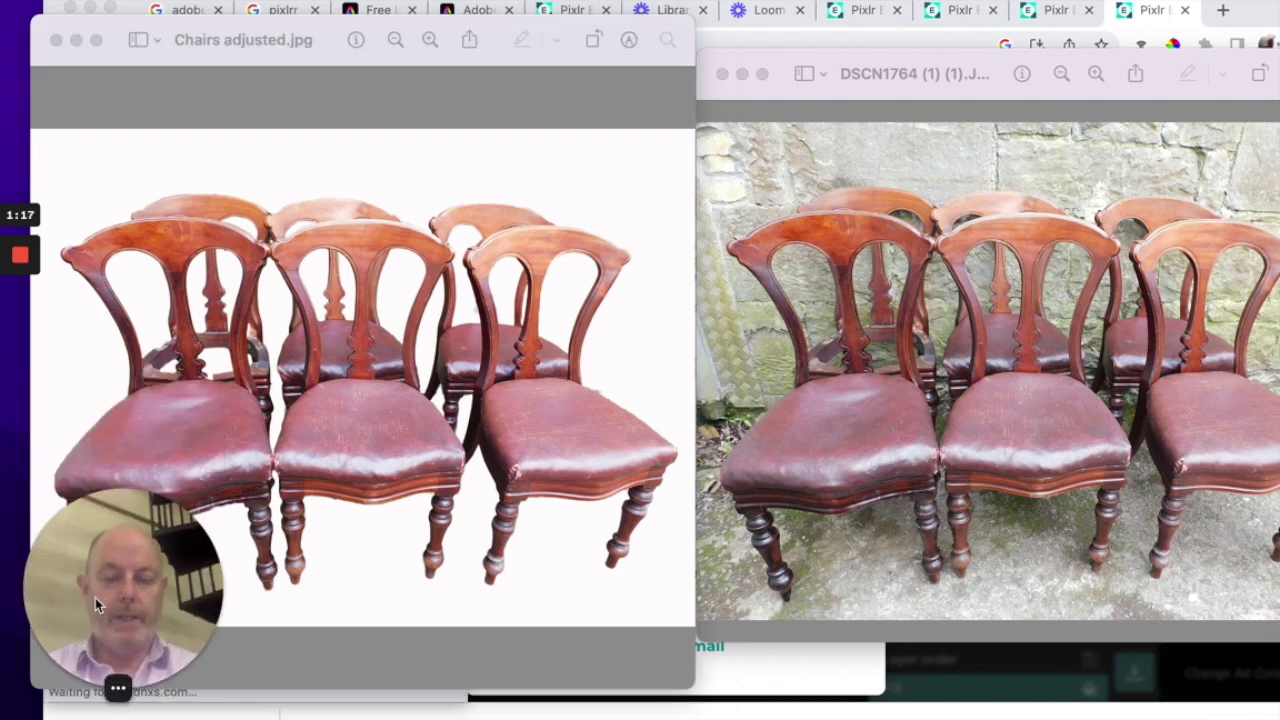